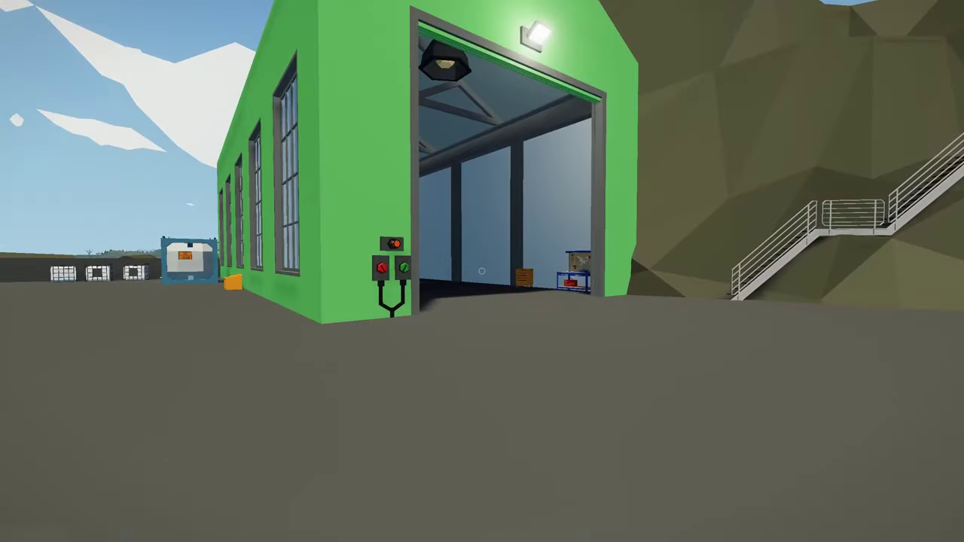
- Go into the green hangar and open the boat in the vehicle editor at the workbench
key("w")
key("w")
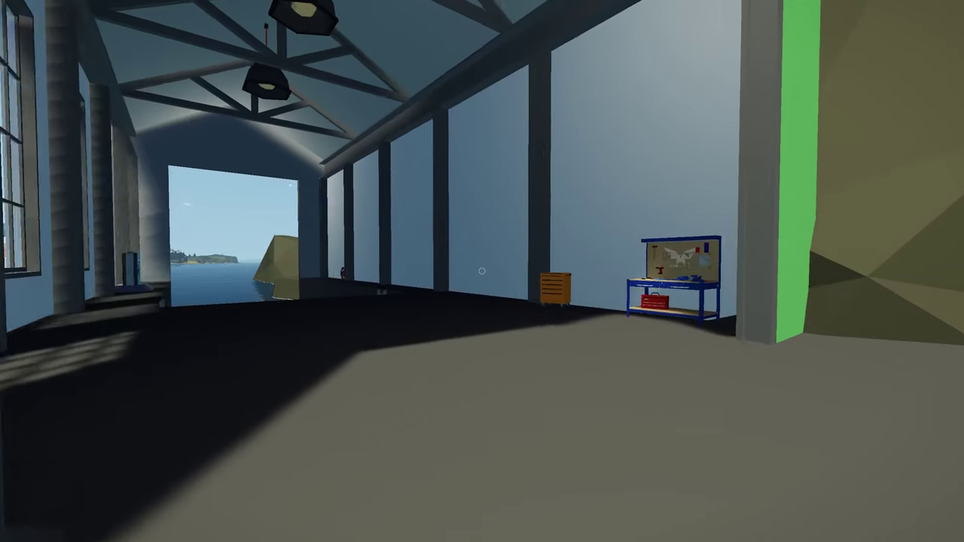
key("w")
key("e")
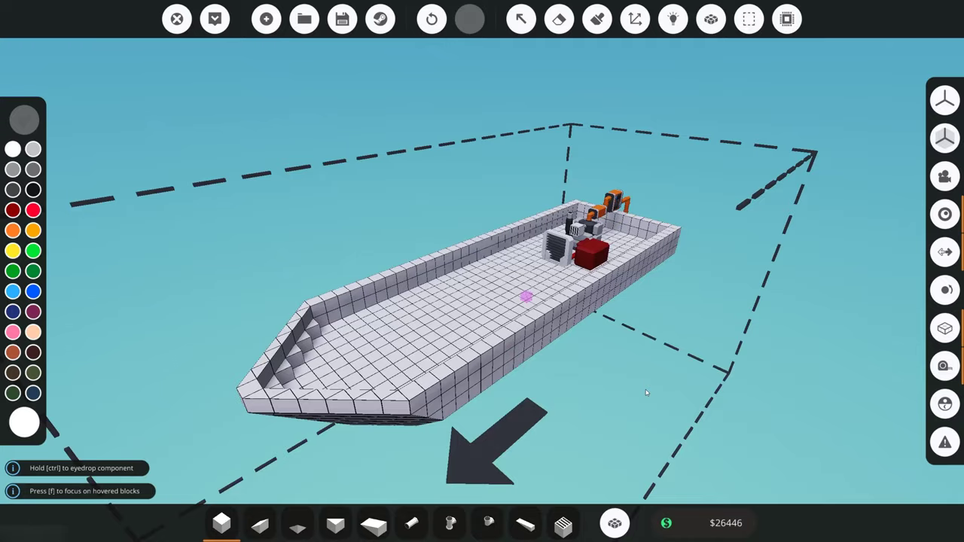
- Find the Fin Rudder with a "rudder" search and place two on the boat's stern, one on each side of the propeller
key("w")
key("d")
right_click_drag(645, 392, 280, 344)
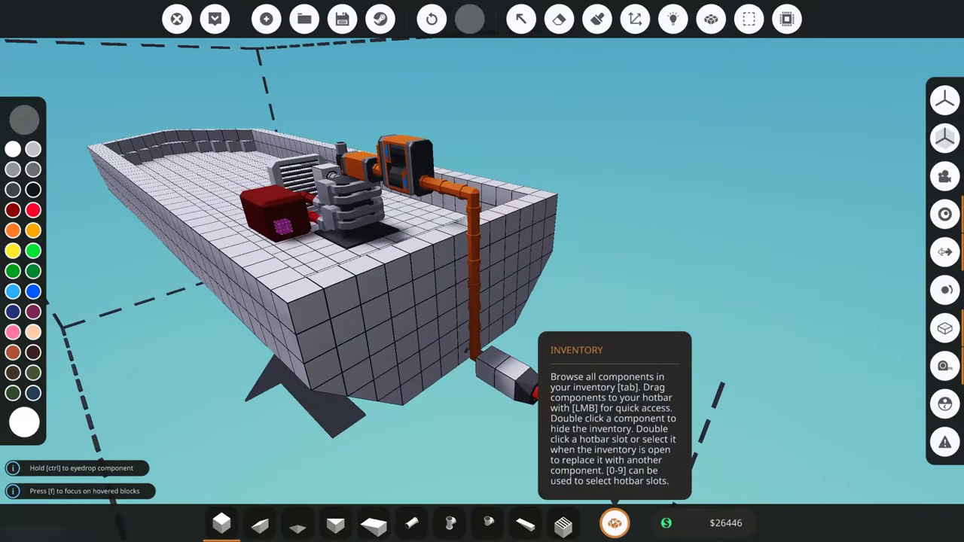
left_click(615, 523)
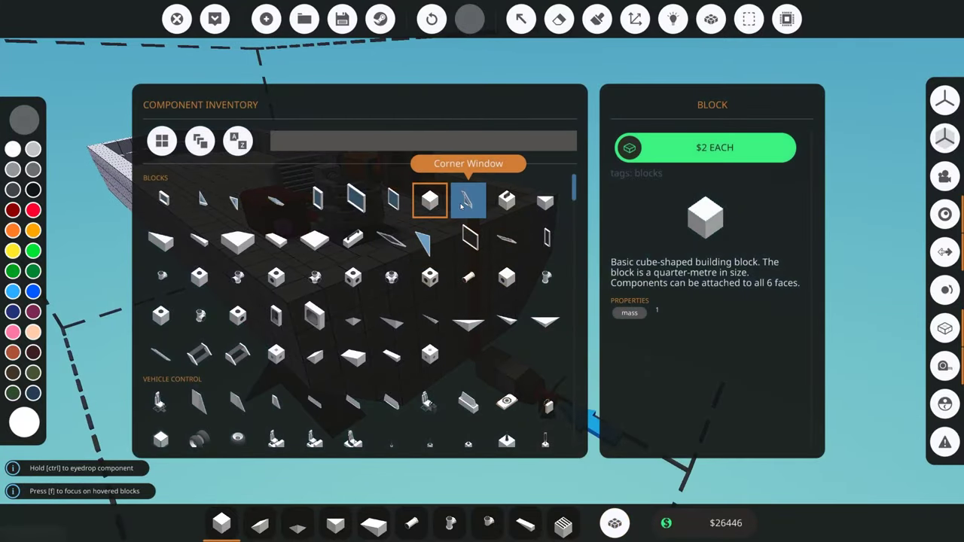
type("rudder")
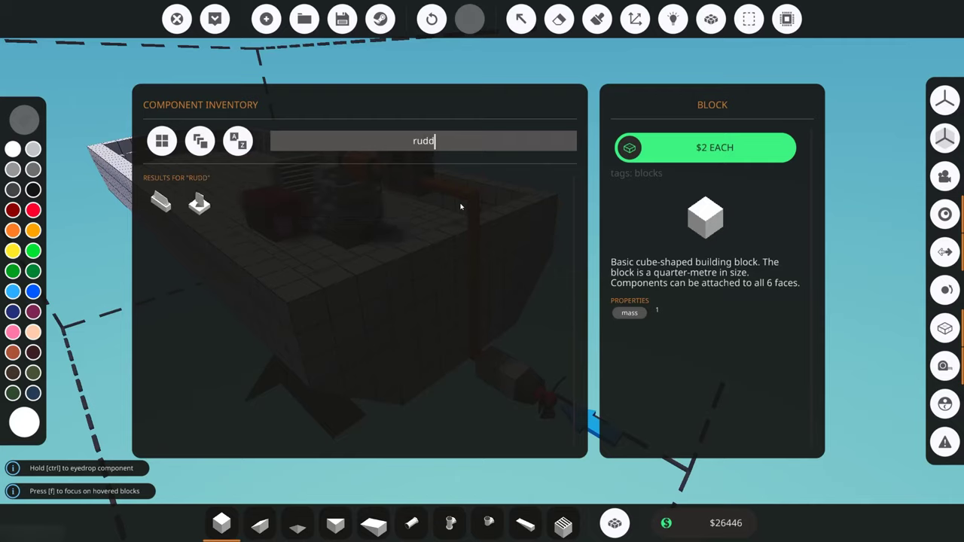
left_click(161, 204)
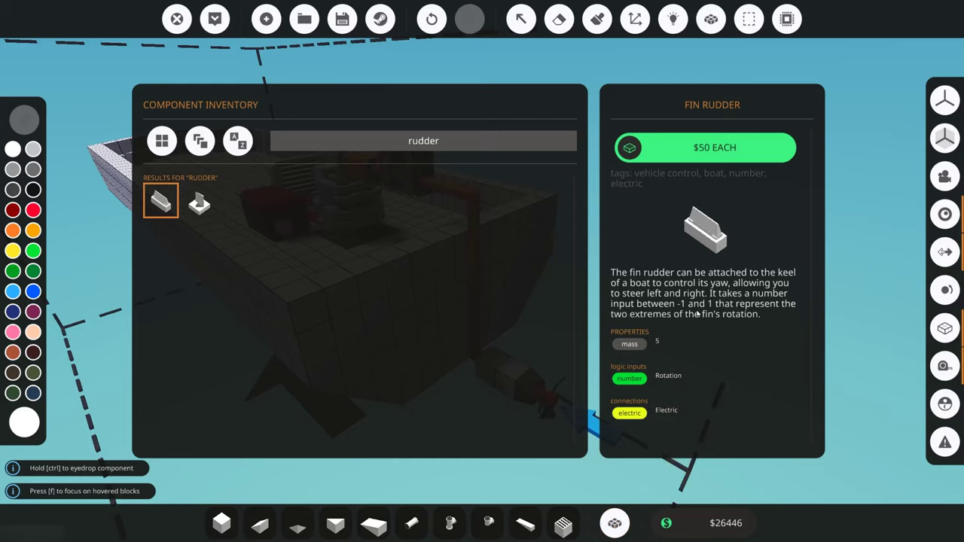
left_click(615, 523)
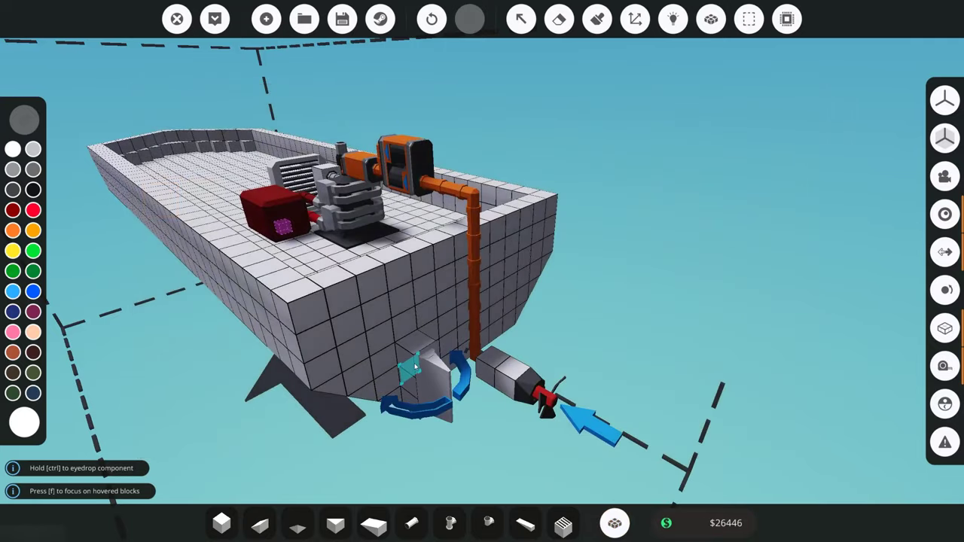
right_click_drag(414, 367, 301, 366)
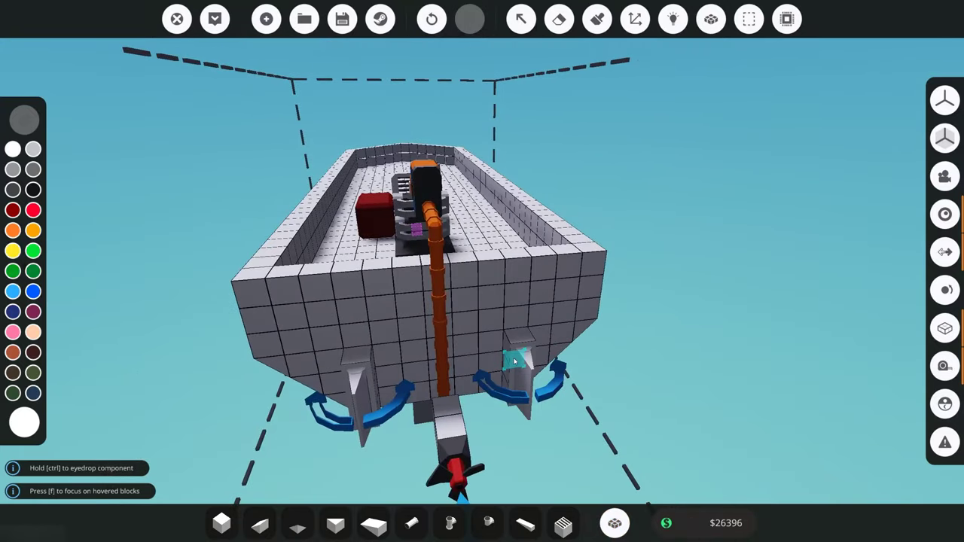
left_click(515, 363)
- Examine the placement of the two rudders and the propeller at the stern from the side
right_click_drag(516, 363, 631, 362)
scroll(483, 332, "up", 2)
scroll(482, 331, "down", 2)
scroll(507, 395, "down", 1)
right_click_drag(568, 322, 677, 324)
scroll(482, 332, "down", 3)
key("d")
scroll(372, 438, "up", 2)
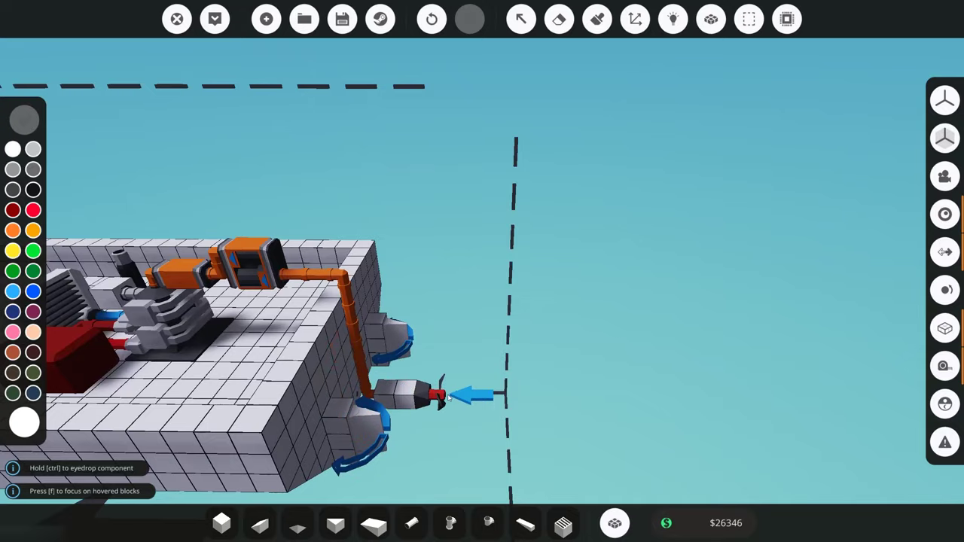
- Find the Compact Pilot Seat with a "seat" search and place it on the deck forward of the engine and radiator
key("a")
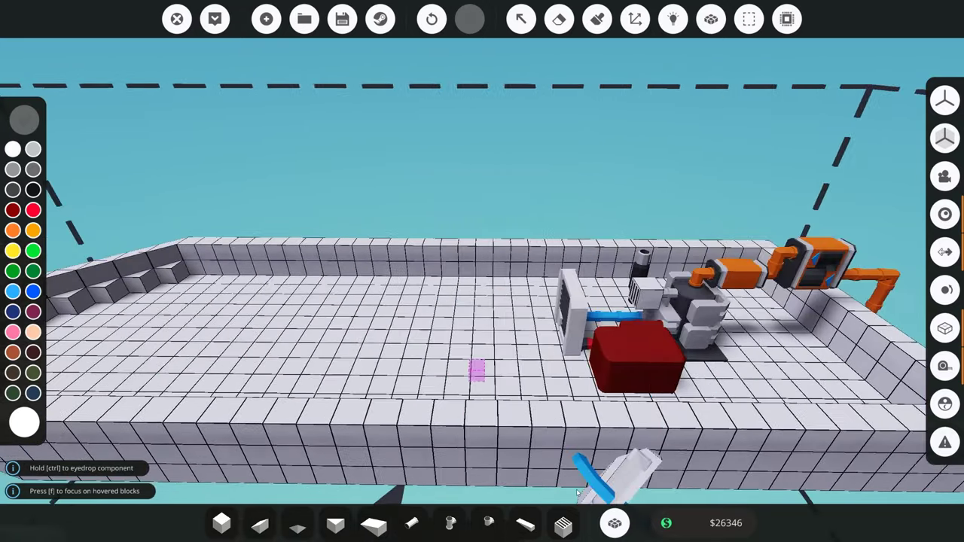
left_click(615, 524)
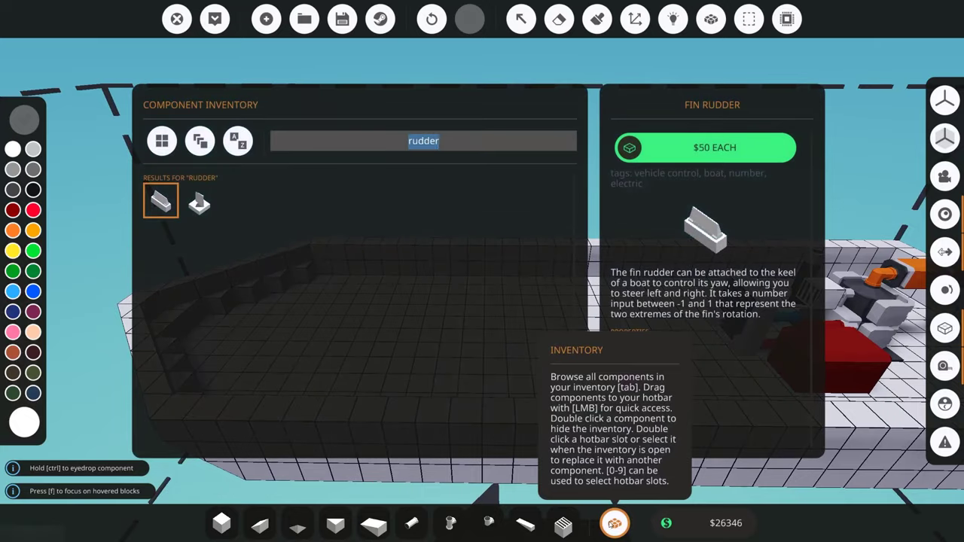
type("seat")
left_click(160, 202)
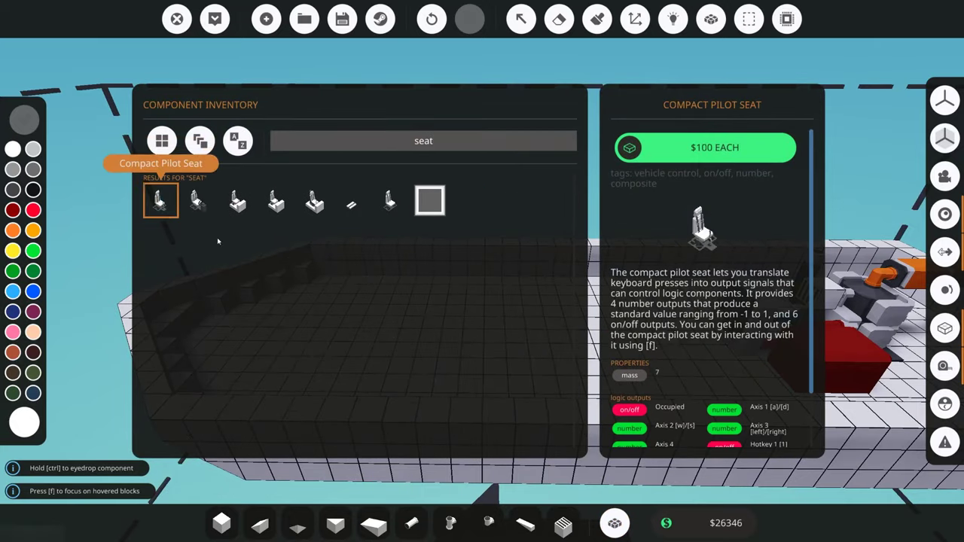
left_click(614, 524)
right_click_drag(615, 422, 681, 411)
scroll(682, 410, "down", 1)
left_click(498, 273)
- Switch to the logic view and examine the pilot seat's number outputs for Axis 2, Axis 4 and Axis 1
right_click_drag(626, 304, 754, 313)
scroll(757, 318, "up", 4)
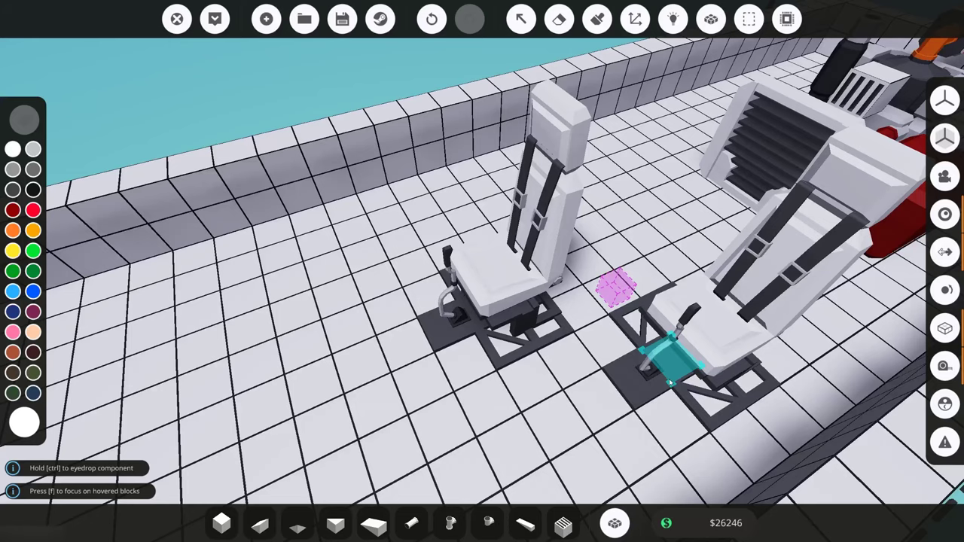
key("s")
key("d")
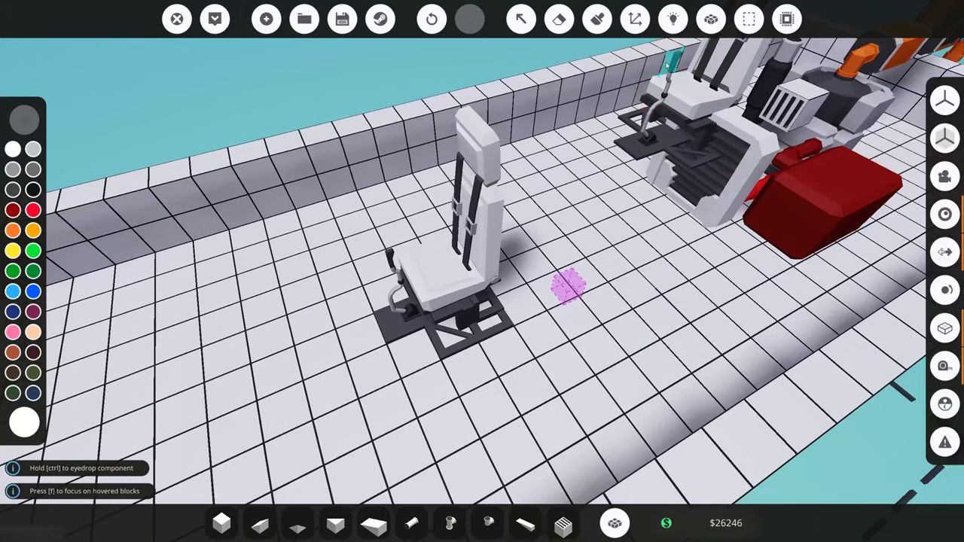
key("d")
mouse_move(708, 107)
right_mouse_down()
mouse_move(603, 107)
mouse_move(444, 132)
mouse_move(708, 107)
right_mouse_up()
key("a")
left_click(674, 20)
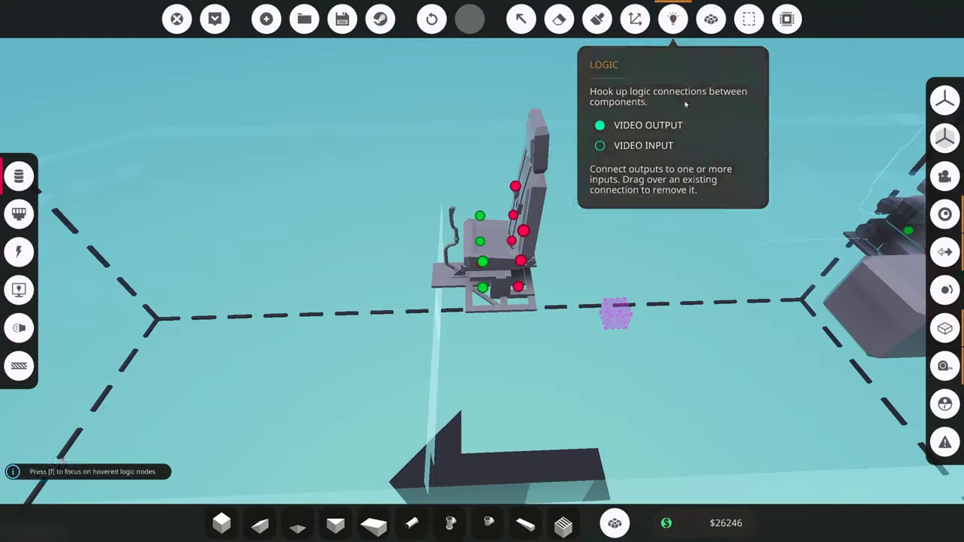
mouse_move(680, 27)
right_mouse_down()
mouse_move(652, 34)
mouse_move(682, 32)
right_mouse_up()
key("w")
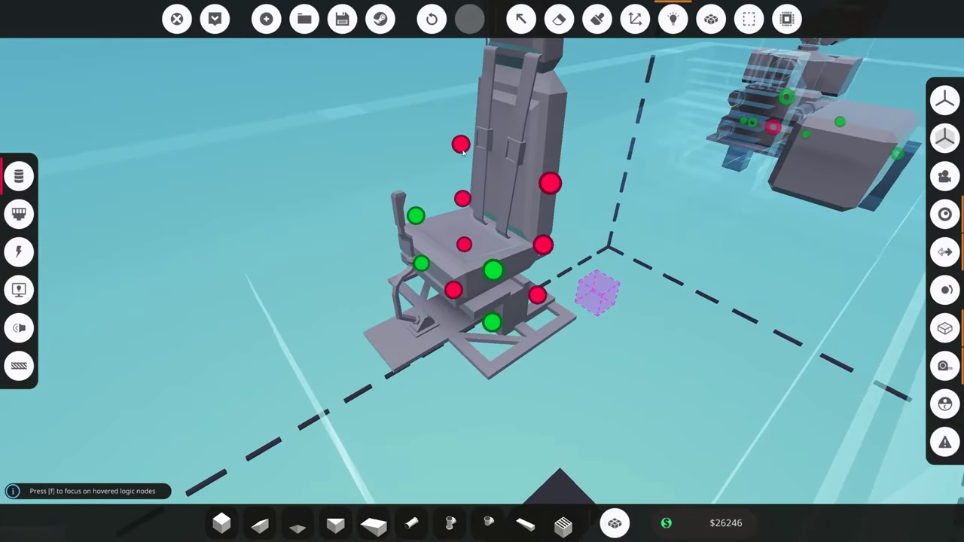
mouse_move(415, 217)
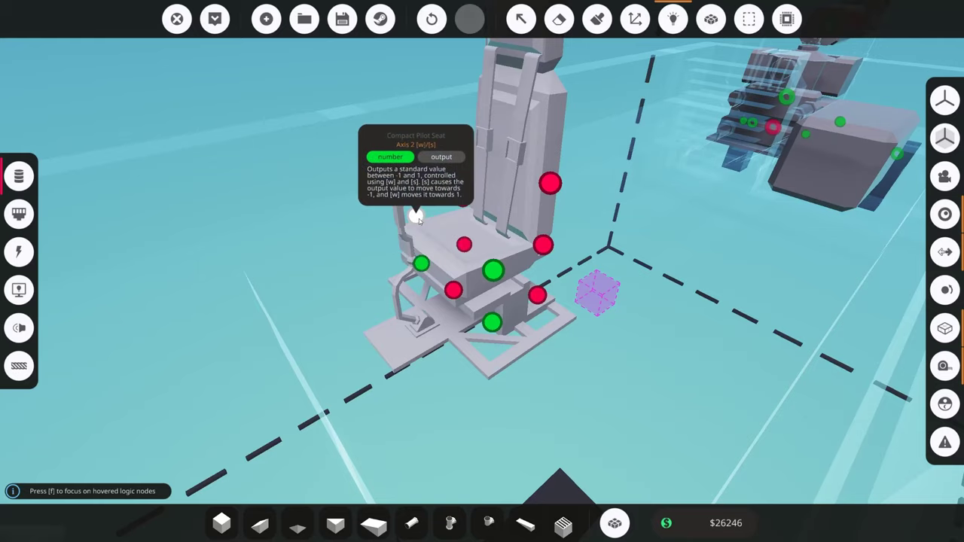
mouse_move(421, 260)
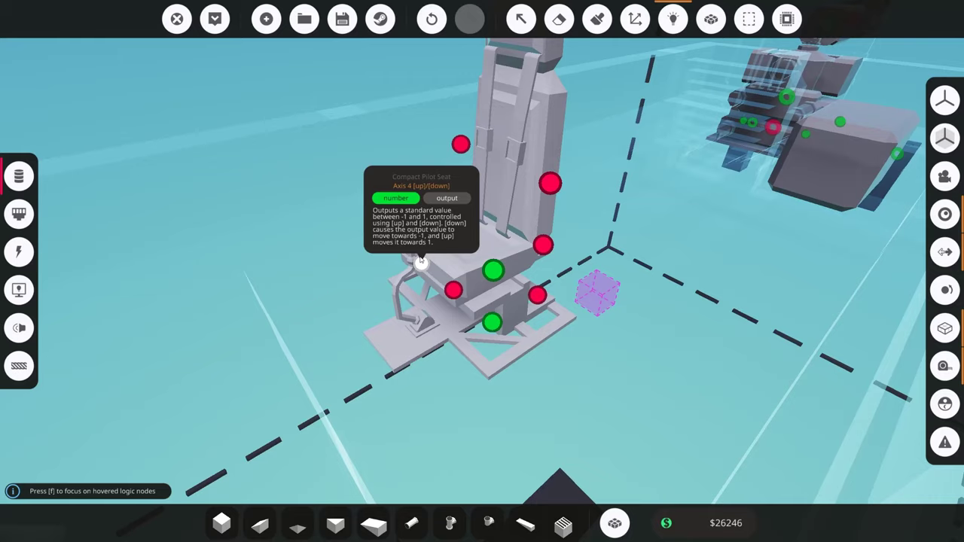
mouse_move(494, 272)
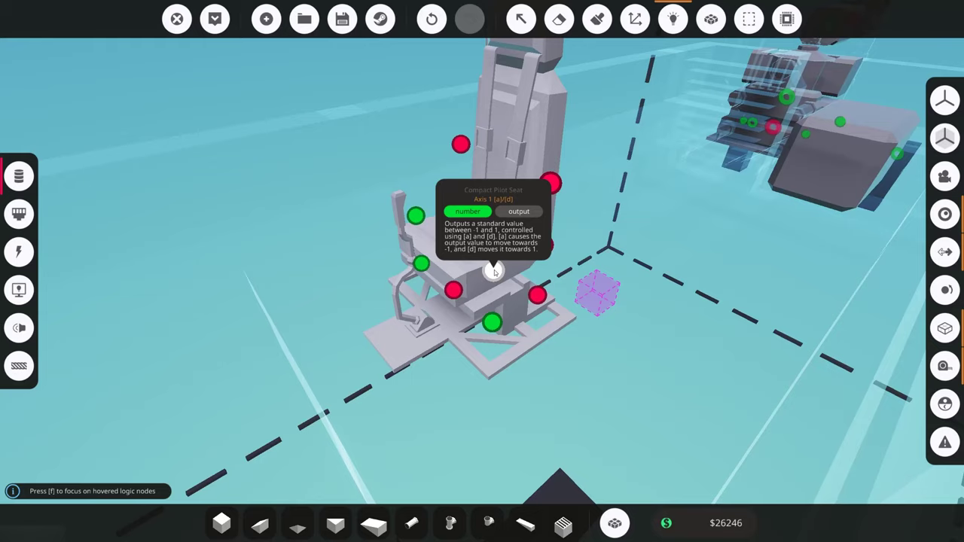
- Connect the pilot seat's Axis 1 [a]/[d] output to the Rotation inputs of both fin rudders
left_click_drag(494, 272, 360, 247)
left_click_drag(681, 323, 681, 322)
key("w")
key("a")
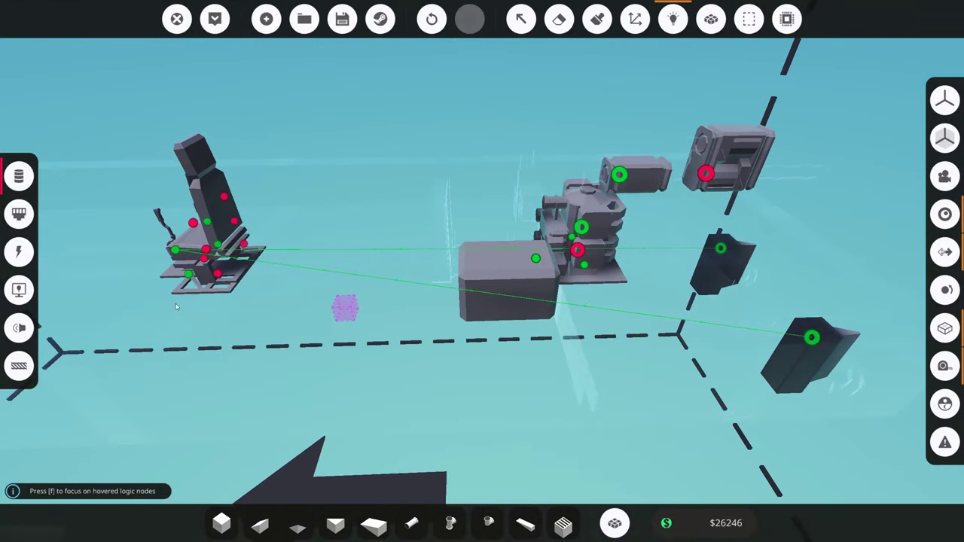
mouse_move(179, 252)
left_click_drag(176, 251, 666, 337)
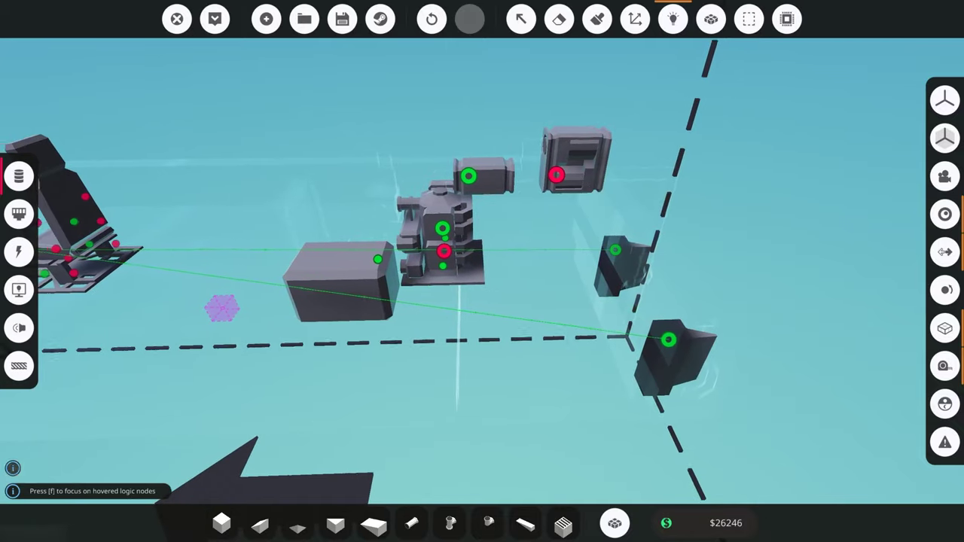
- Examine the rudders' Rotation inputs and trace their logic connections back to the pilot seat
key("w")
key("d")
key("s")
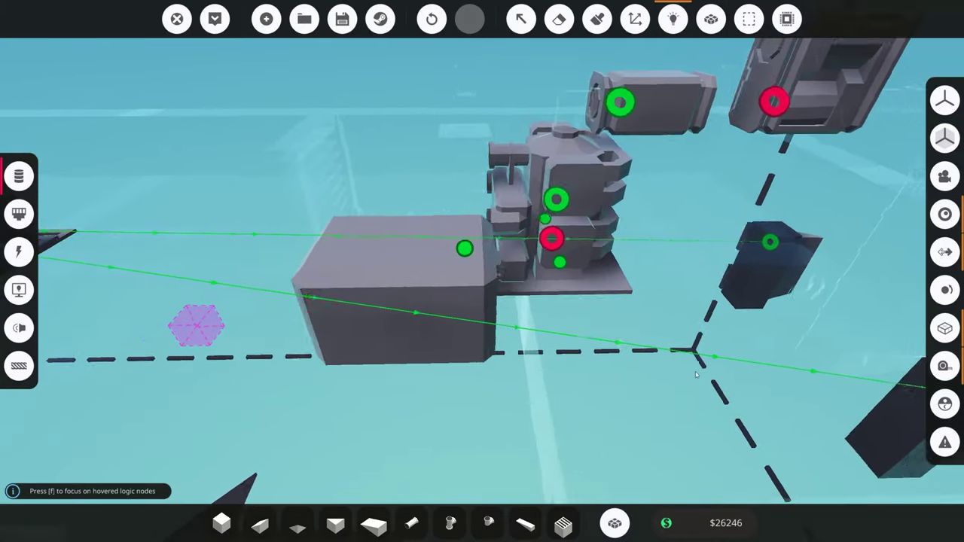
mouse_move(741, 365)
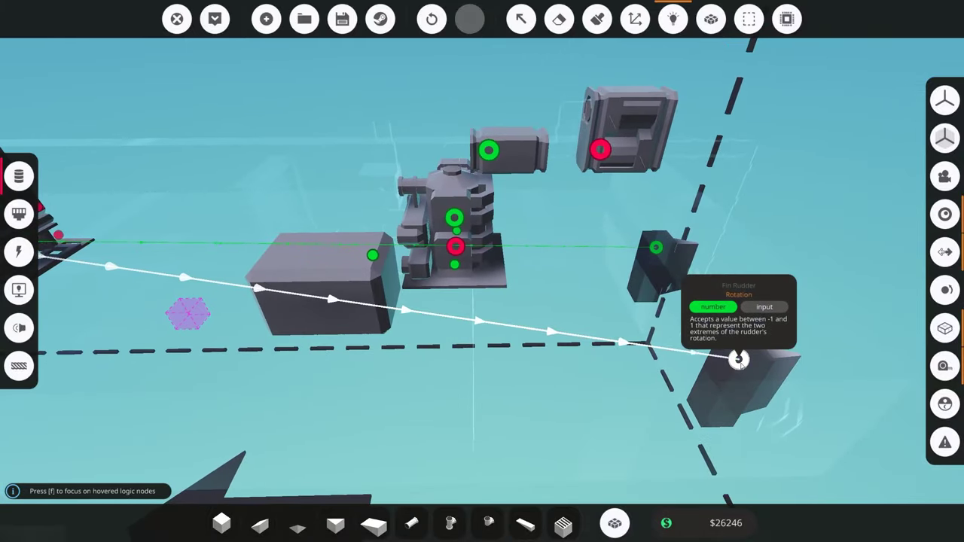
right_click_drag(735, 362, 422, 302)
key("w")
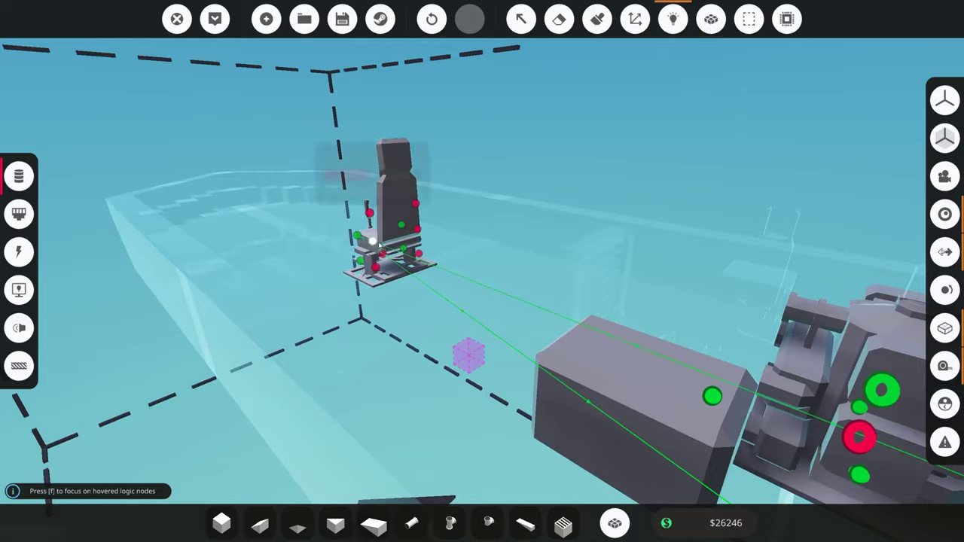
right_click_drag(392, 232, 559, 296)
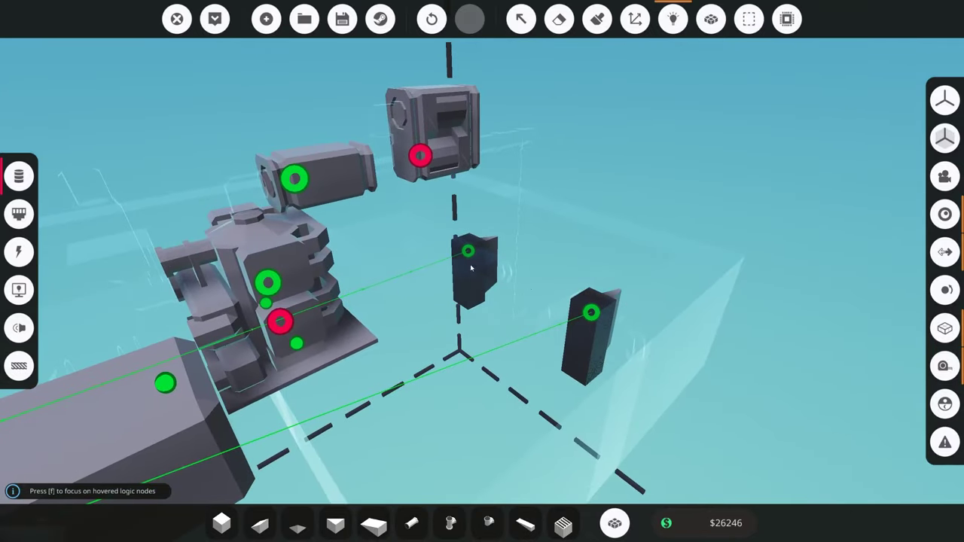
right_click_drag(478, 266, 627, 277)
key("s")
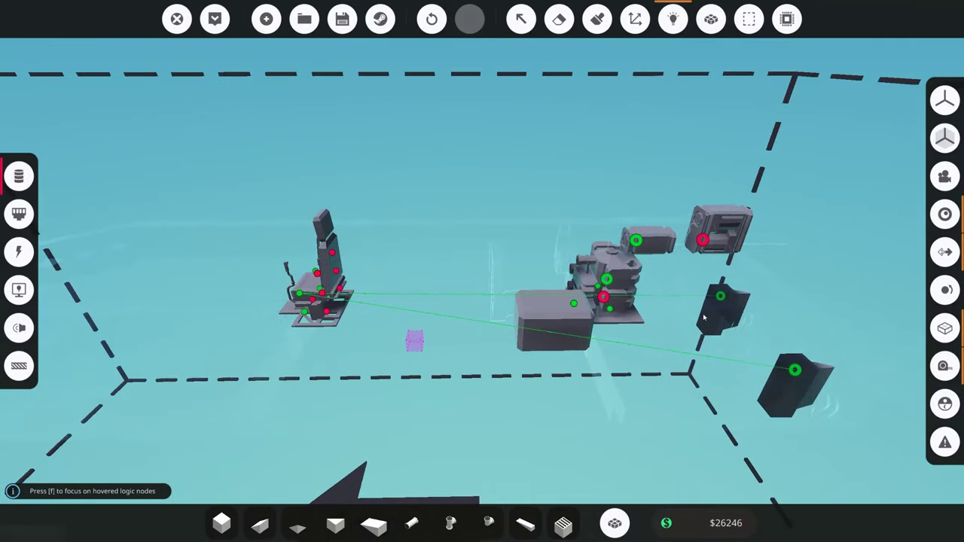
- Examine the logic nodes on the small engine, including its Starter input
key("w")
right_click_drag(703, 313, 835, 309)
key("w")
key("s")
key("w")
right_click_drag(795, 280, 821, 277)
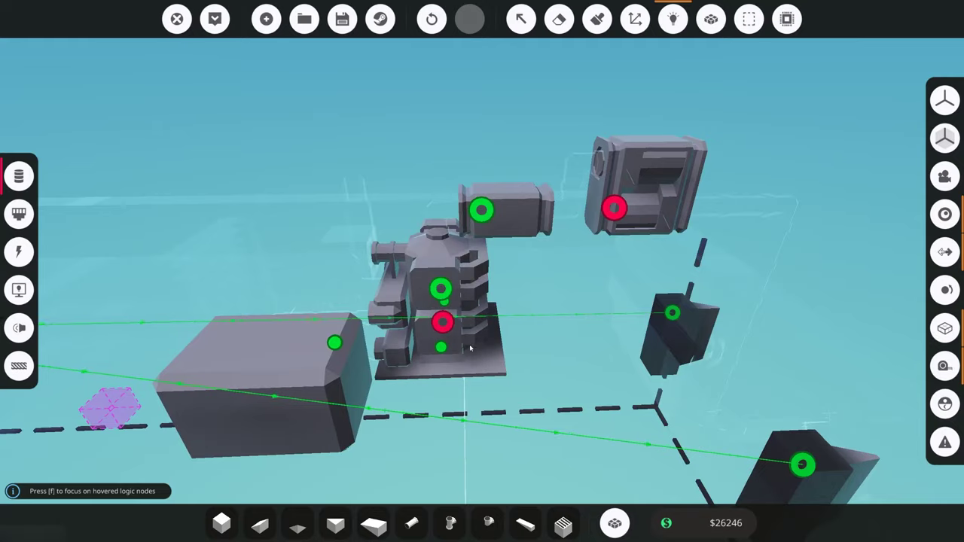
key("a")
right_click_drag(461, 311, 509, 311)
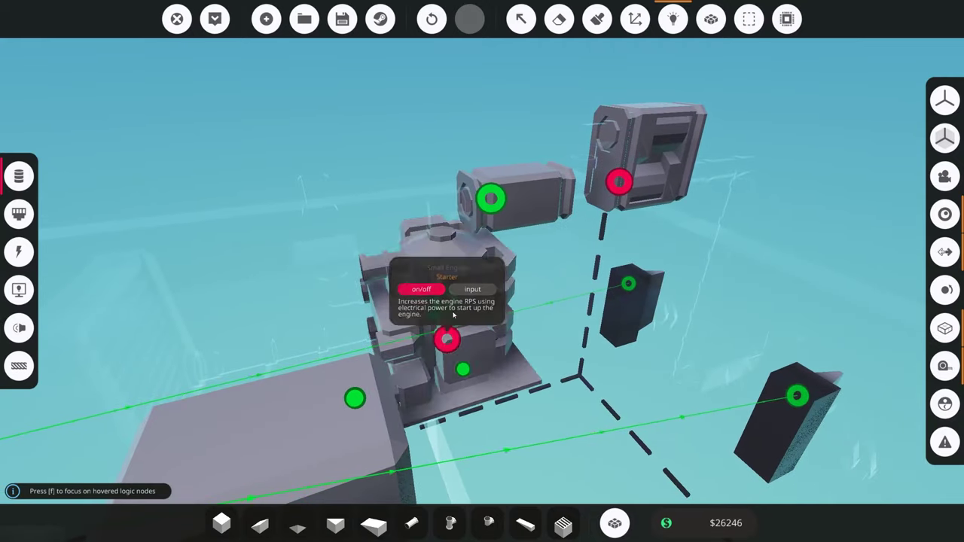
key("a")
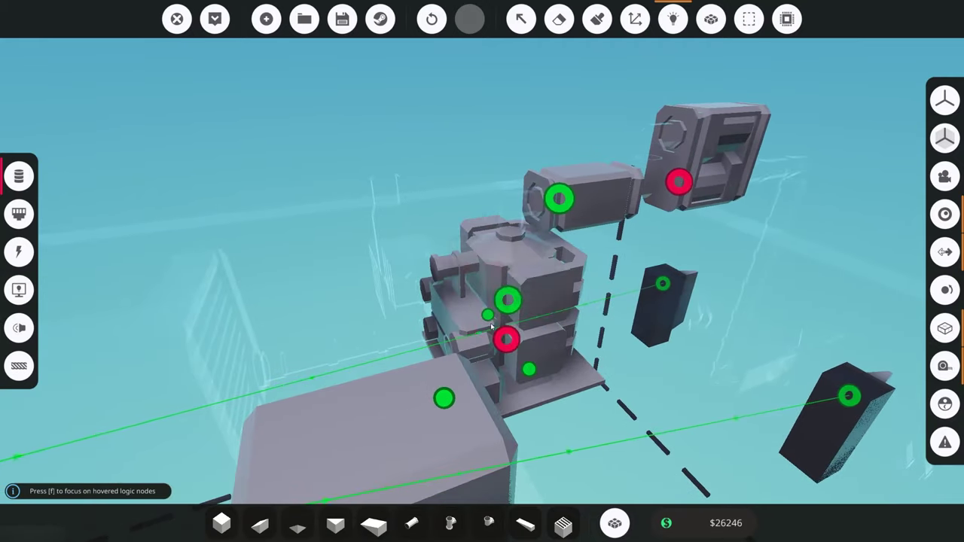
- Build a console of basic blocks in front of the pilot seat, three blocks wide, two deep and two high
key("s")
right_click_drag(615, 343, 444, 340)
key("w")
right_click_drag(561, 352, 569, 356)
key("a")
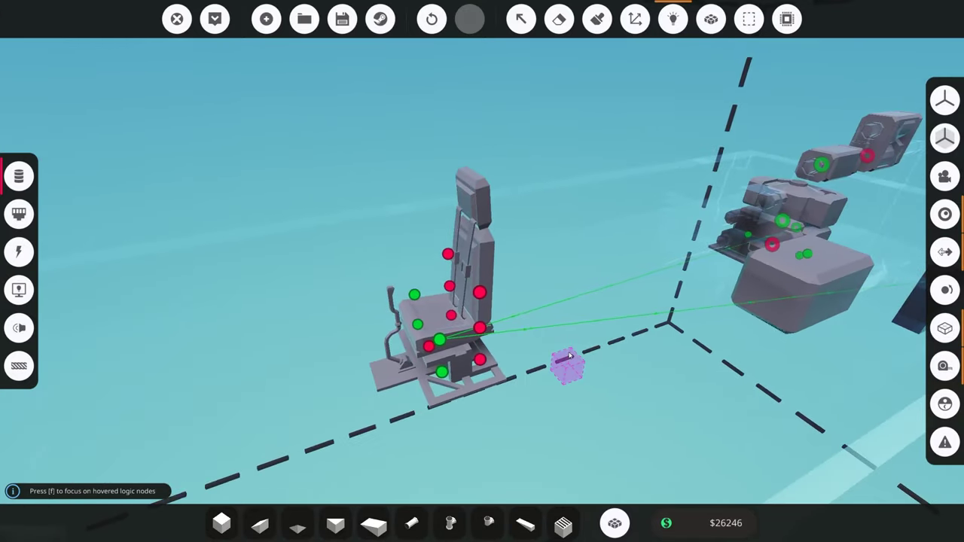
key("2")
key("a")
left_click(224, 522)
key("a")
right_click_drag(520, 395, 495, 382)
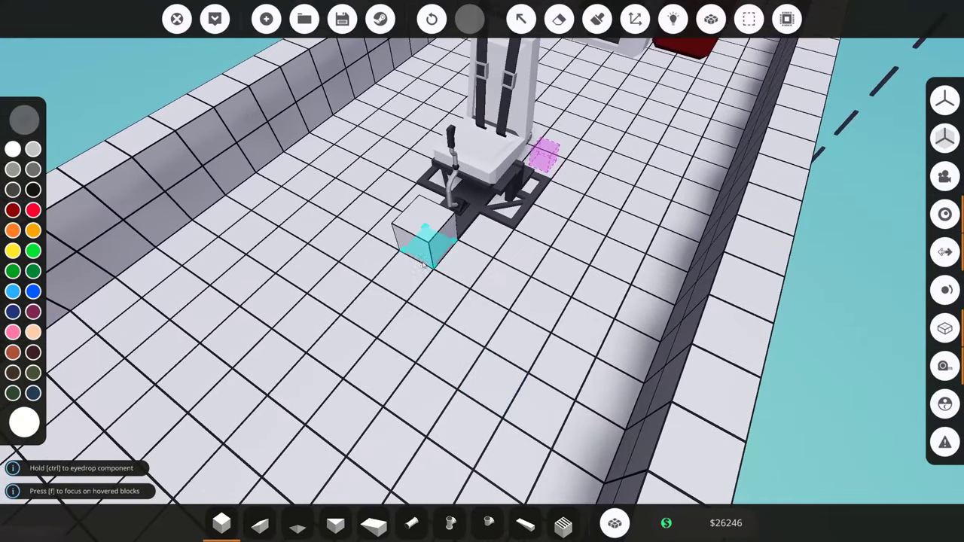
left_click_drag(393, 229, 445, 290)
left_click_drag(386, 207, 443, 265)
- Find the push button with a "push" search and place one on top of the block console at its corner
key("d")
right_click_drag(639, 305, 232, 270)
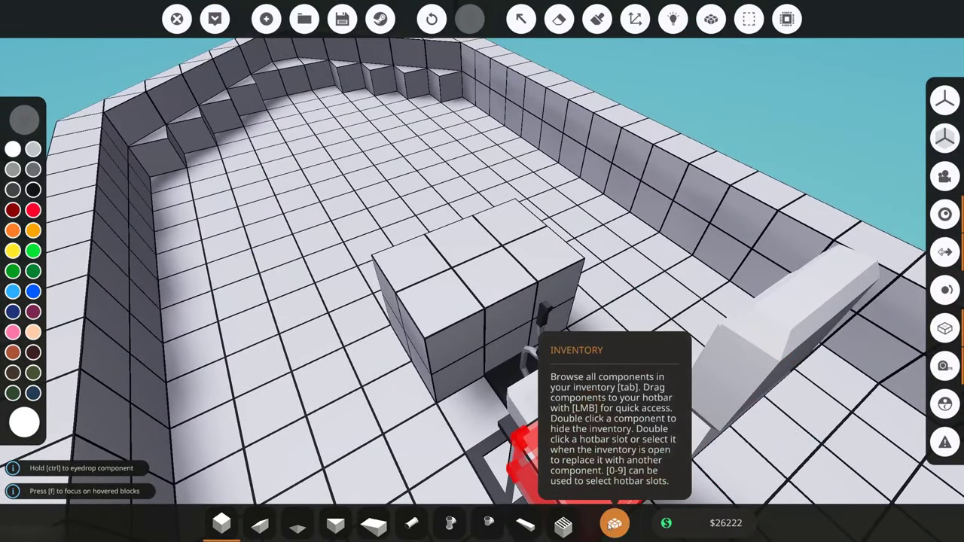
left_click(615, 523)
key("BackSpace")
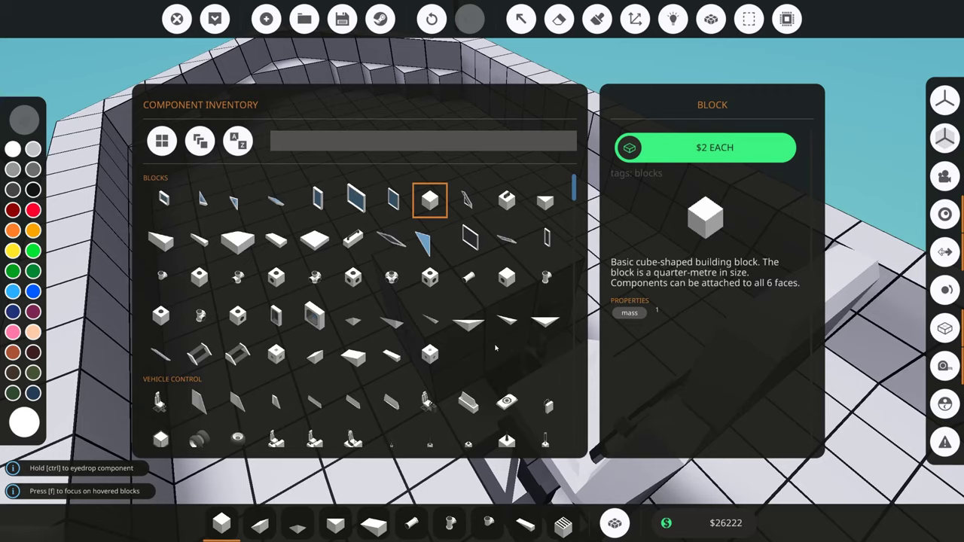
type("push")
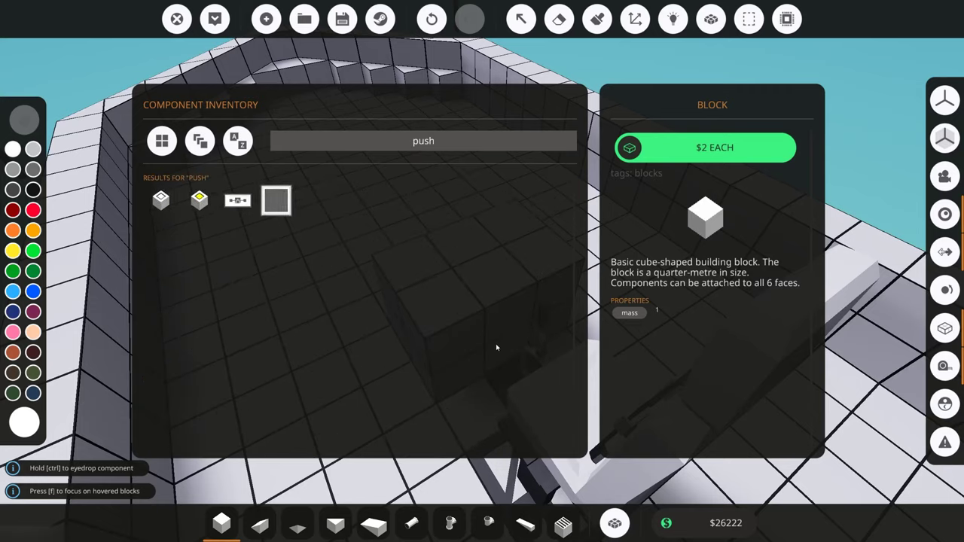
left_click(161, 199)
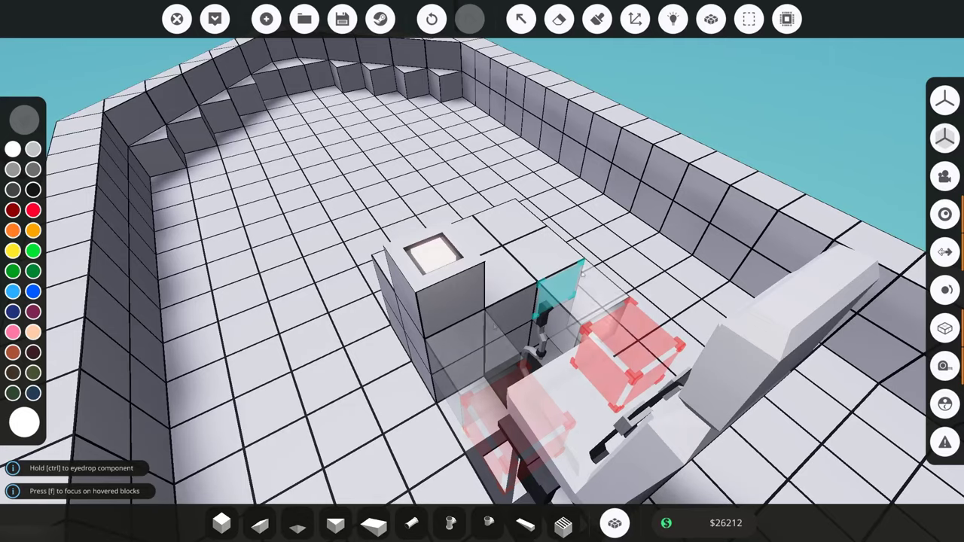
- Connect the push button's Pressed output to the Starter input on the small engine
right_click_drag(631, 347, 832, 265)
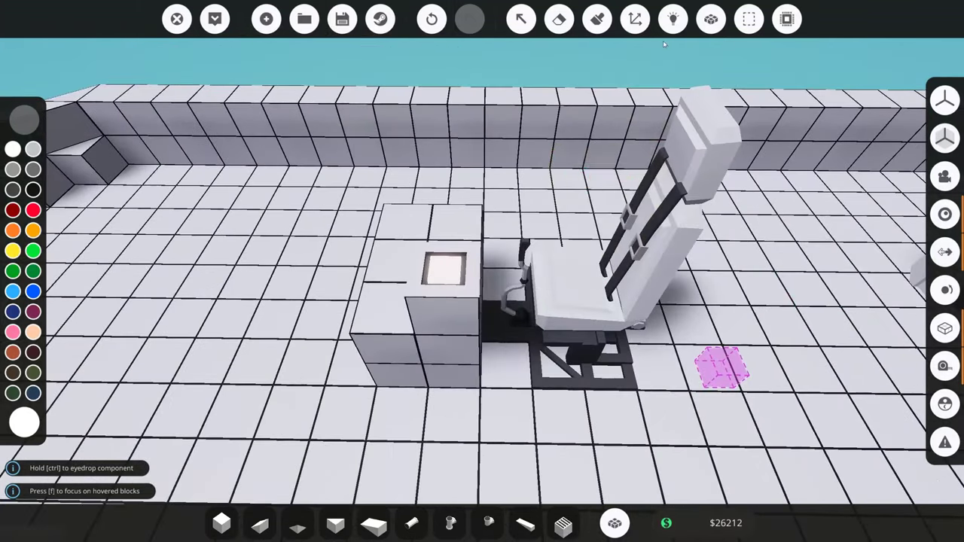
left_click(674, 18)
left_click_drag(448, 292, 576, 296)
key("s")
key("d")
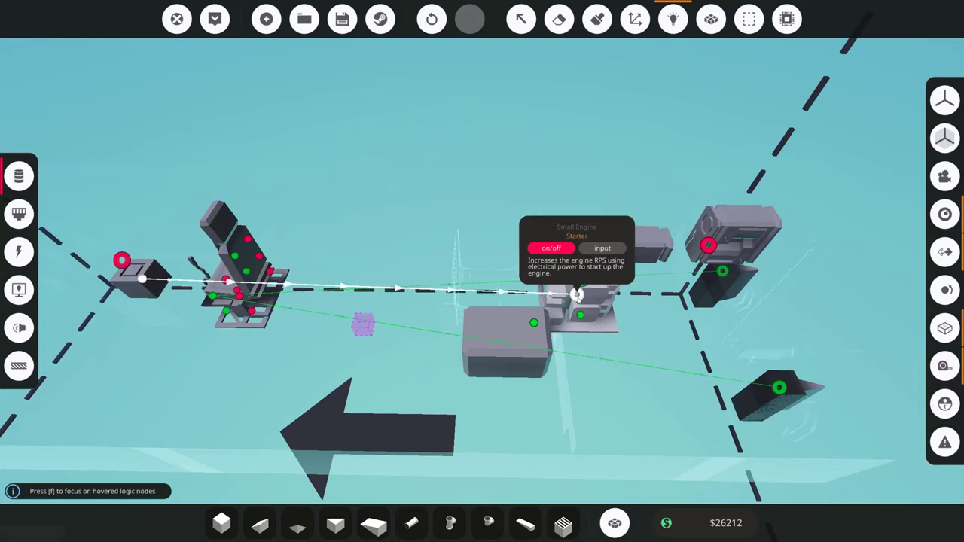
key("a")
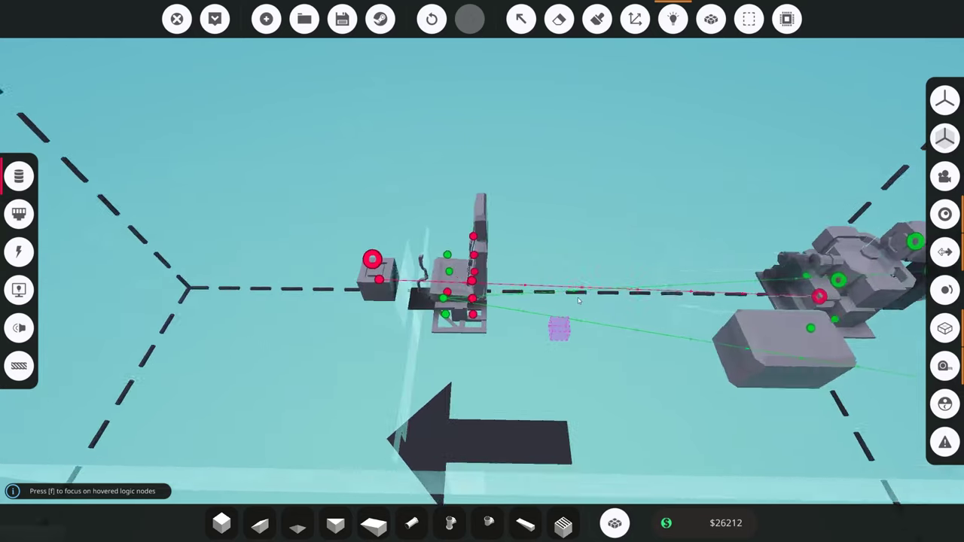
- Find the throttle lever with a "thrott" search and place one on the console at the end opposite the push button
key("w")
key("2")
right_click_drag(595, 336, 633, 331)
key("d")
key("a")
left_click(614, 522)
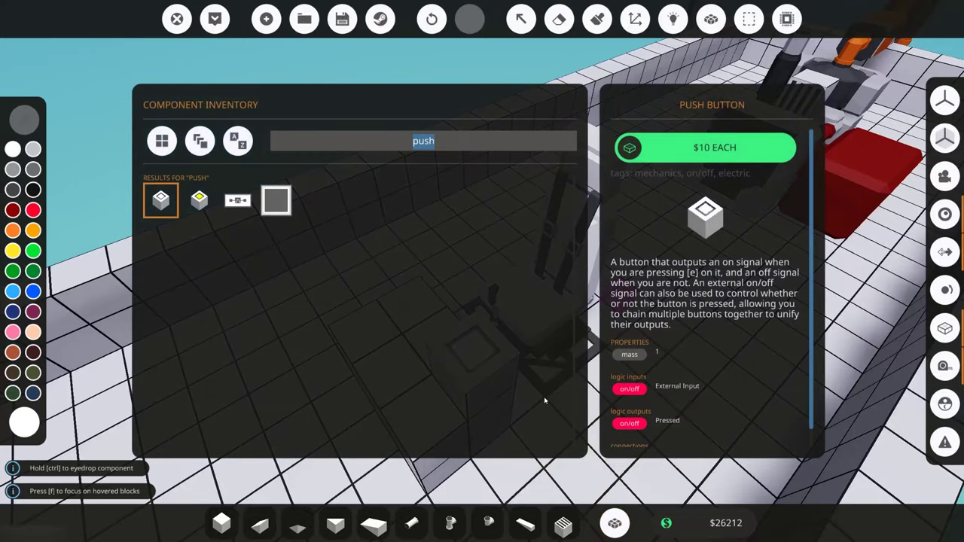
type("throtte")
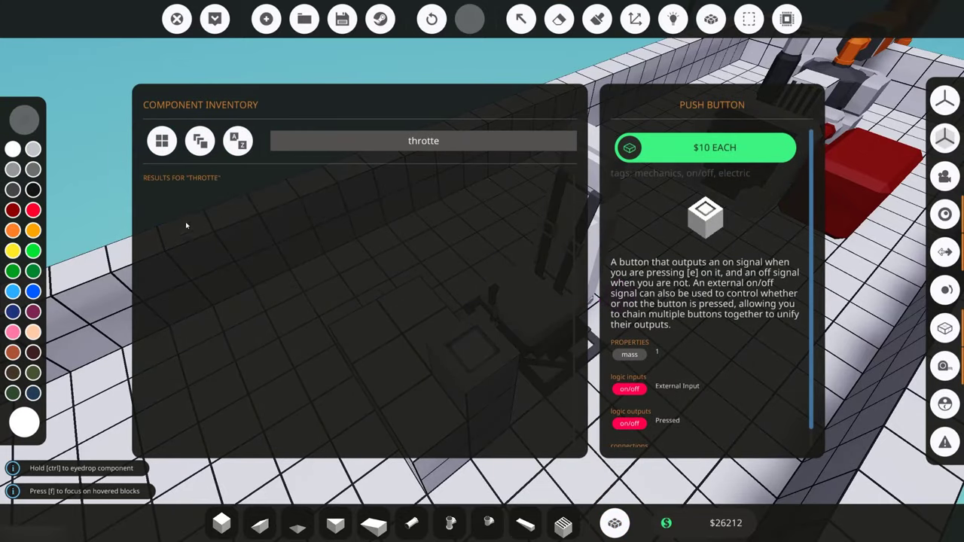
key("BackSpace")
left_click(161, 200)
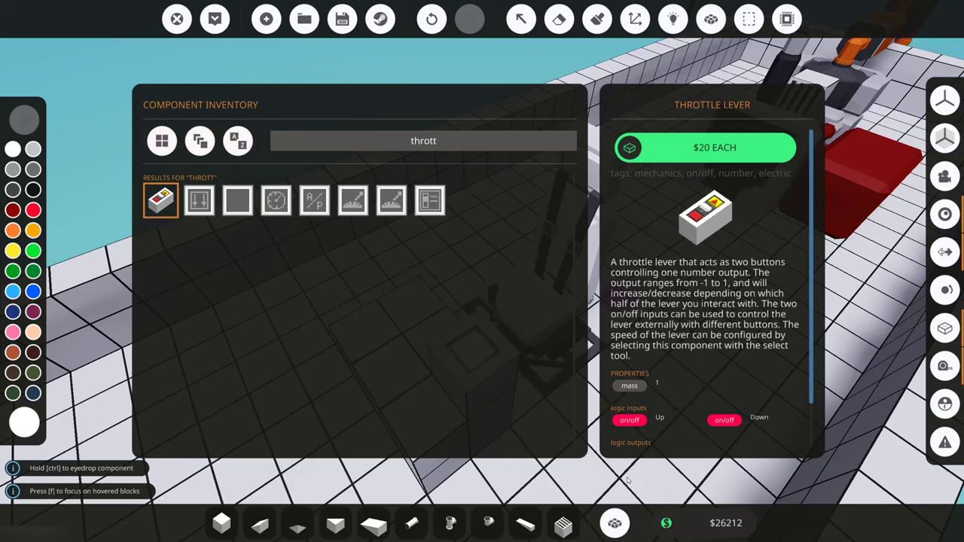
left_click(615, 523)
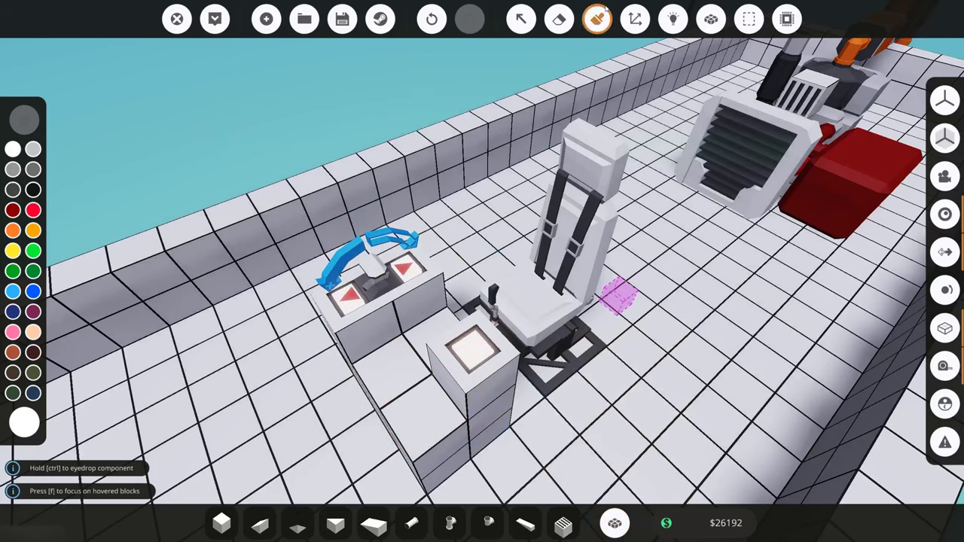
- Connect the throttle lever's Throttle output to the small engine's Throttle input
left_click(673, 19)
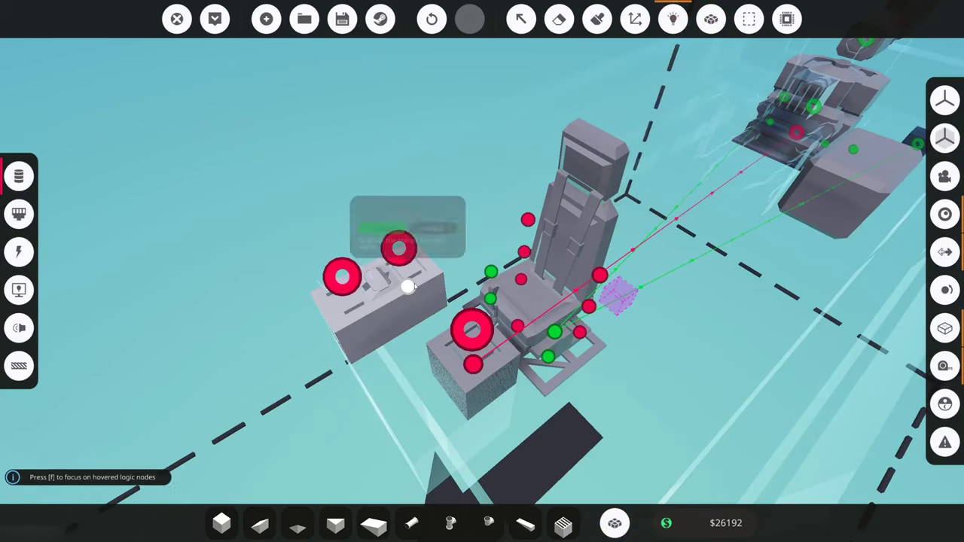
left_click_drag(408, 286, 813, 108)
right_click_drag(813, 108, 617, 162)
right_click_drag(768, 184, 798, 189)
mouse_move(258, 308)
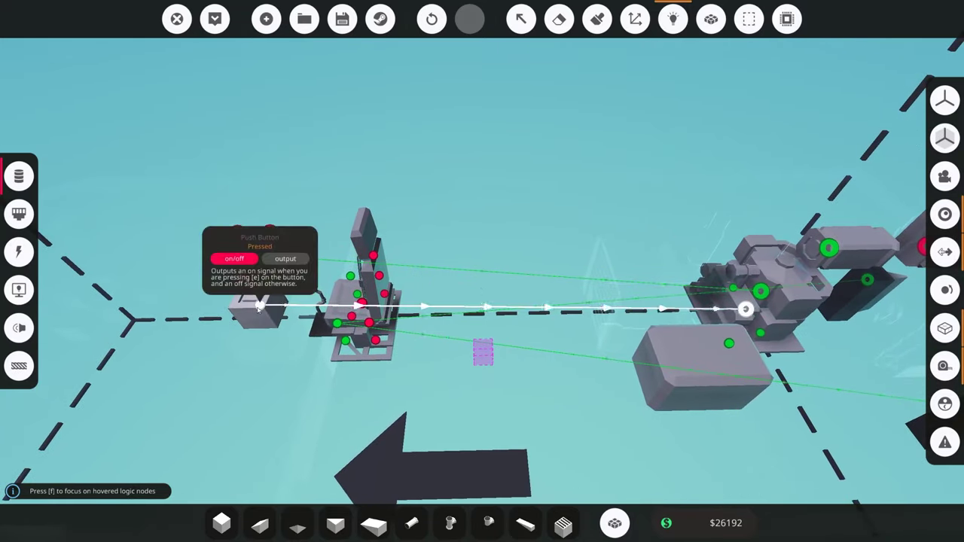
mouse_move(285, 259)
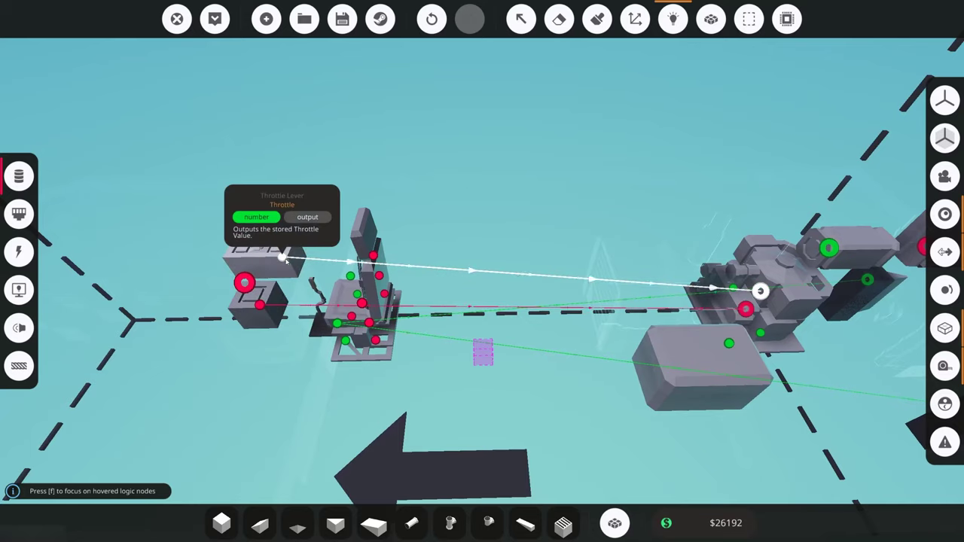
- Set the push button's display name to "Starter"
key("a")
right_click_drag(412, 246, 416, 247)
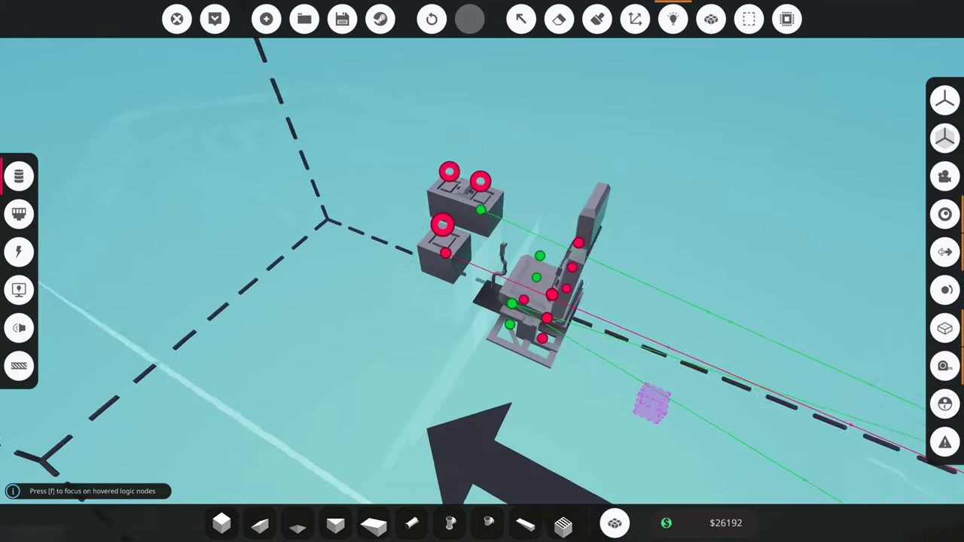
key("w")
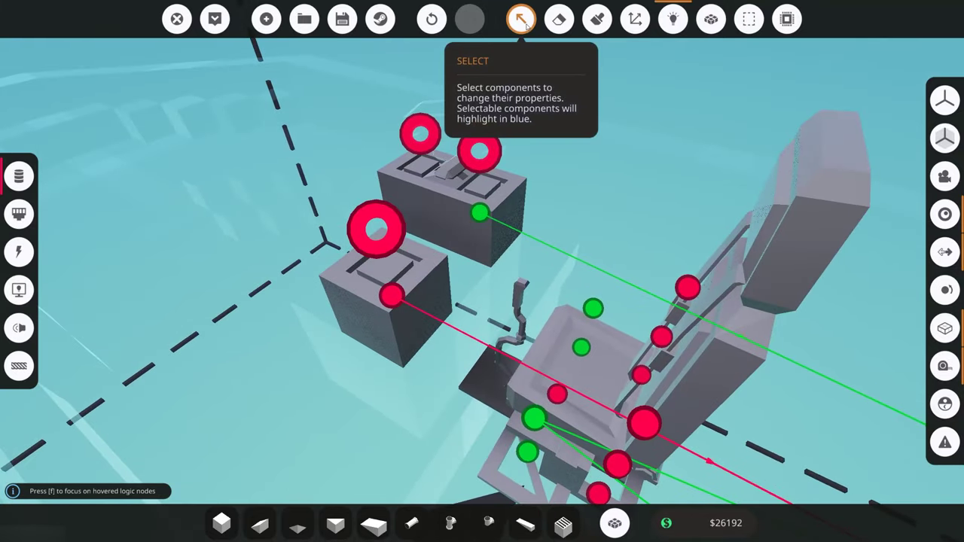
left_click(521, 18)
left_click(422, 298)
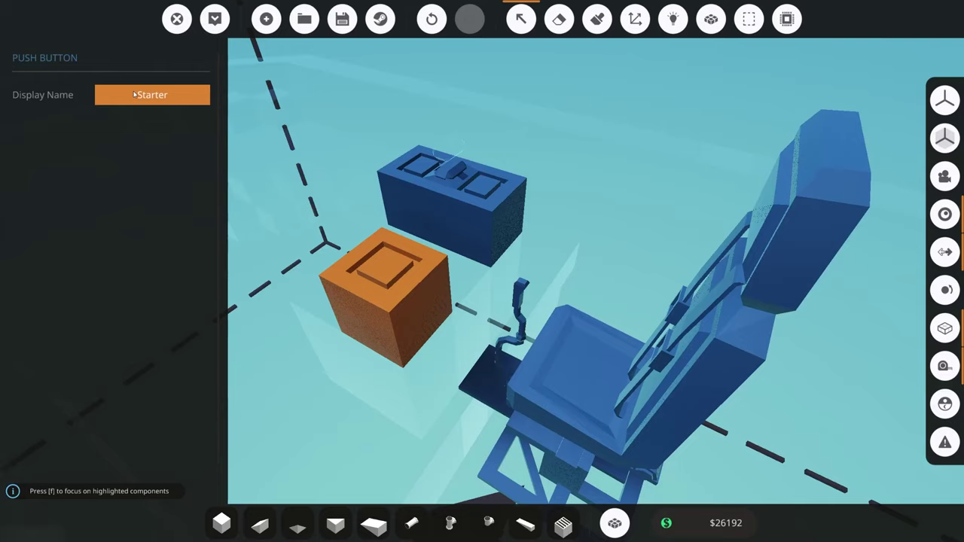
- Reduce the throttle lever's Sensitivity to roughly a quarter of its range
left_click(456, 205)
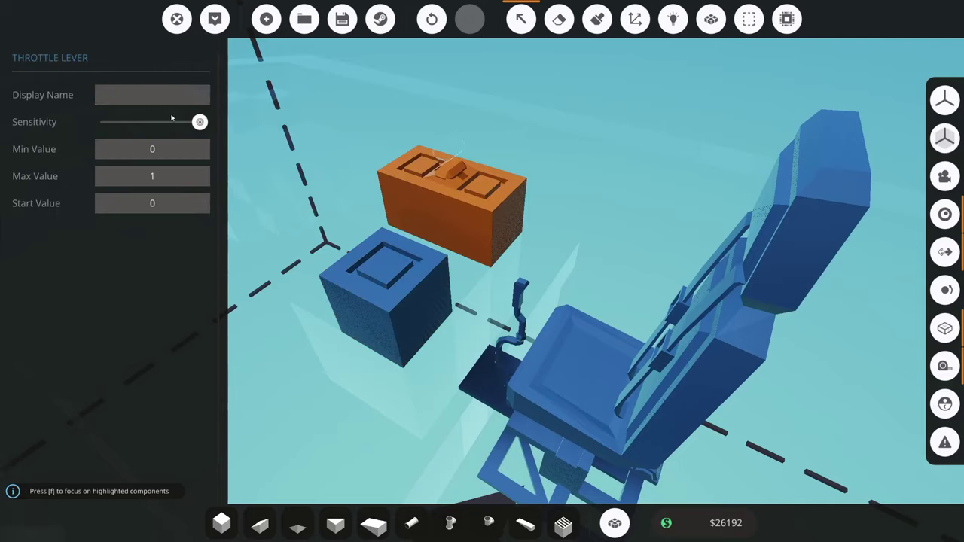
mouse_move(200, 125)
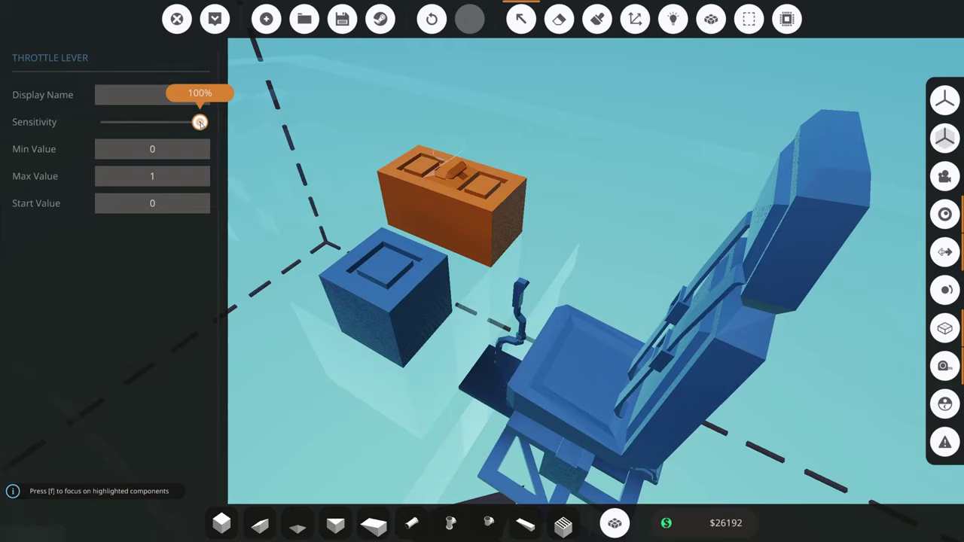
left_click_drag(200, 123, 131, 122)
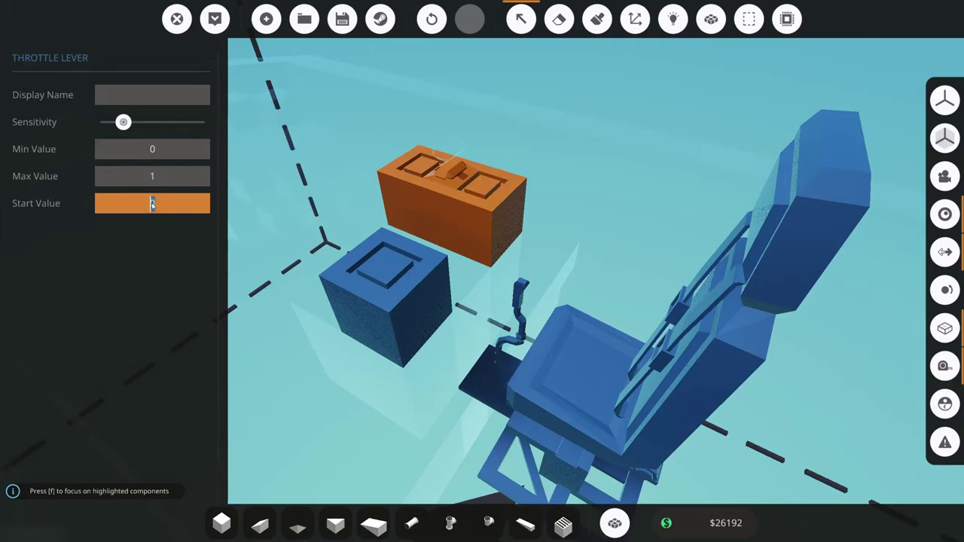
- Compare the small engine's settings and Throttle input range with the throttle lever's minimum, maximum and start values
right_click_drag(450, 211, 525, 175)
left_click(526, 176)
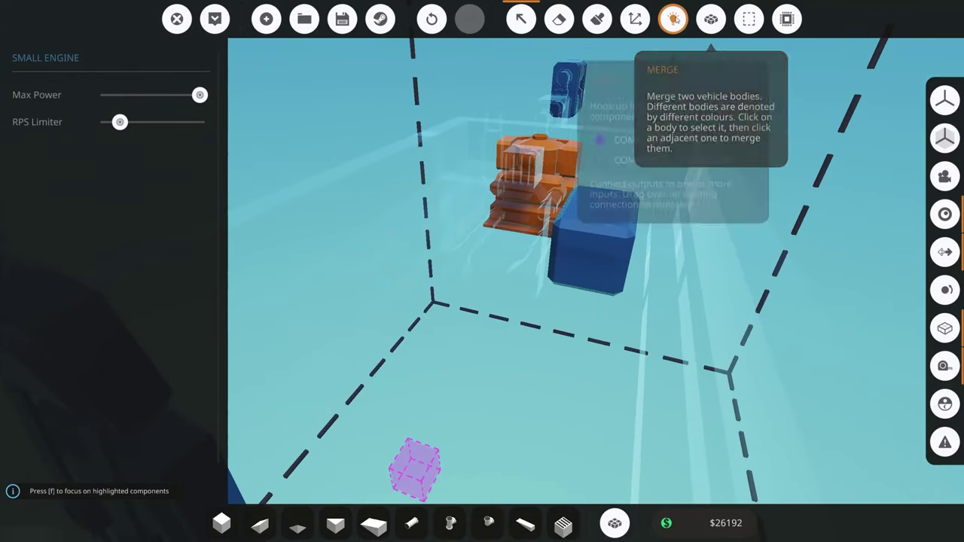
left_click(674, 19)
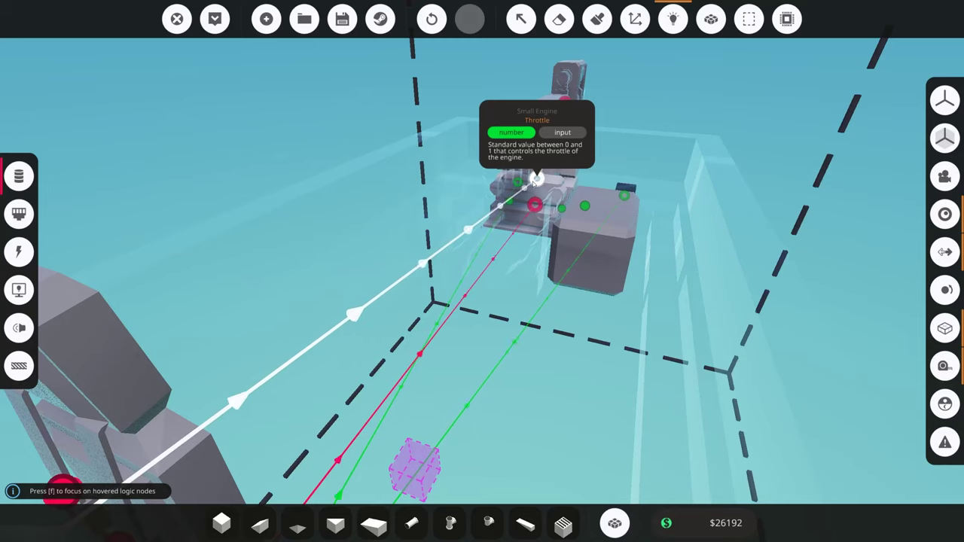
key("f")
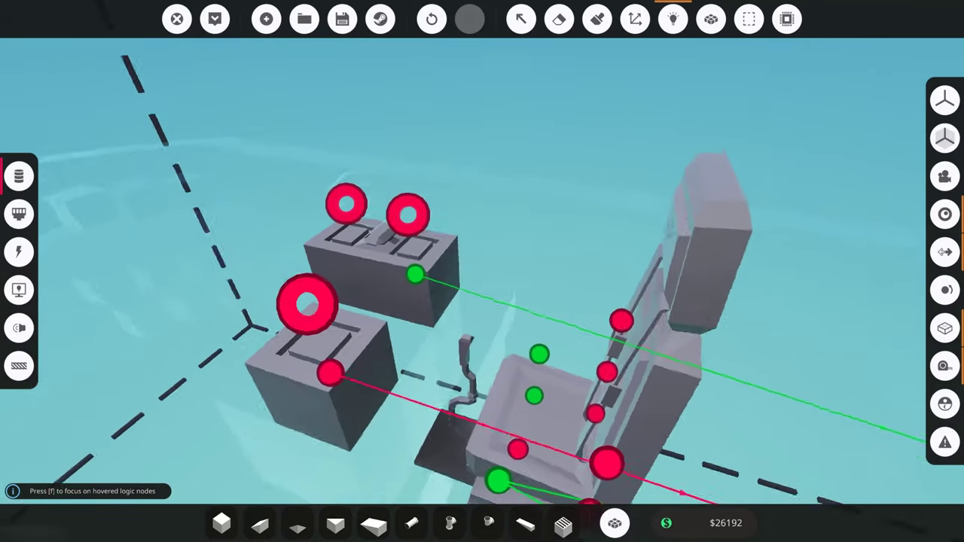
left_click(521, 19)
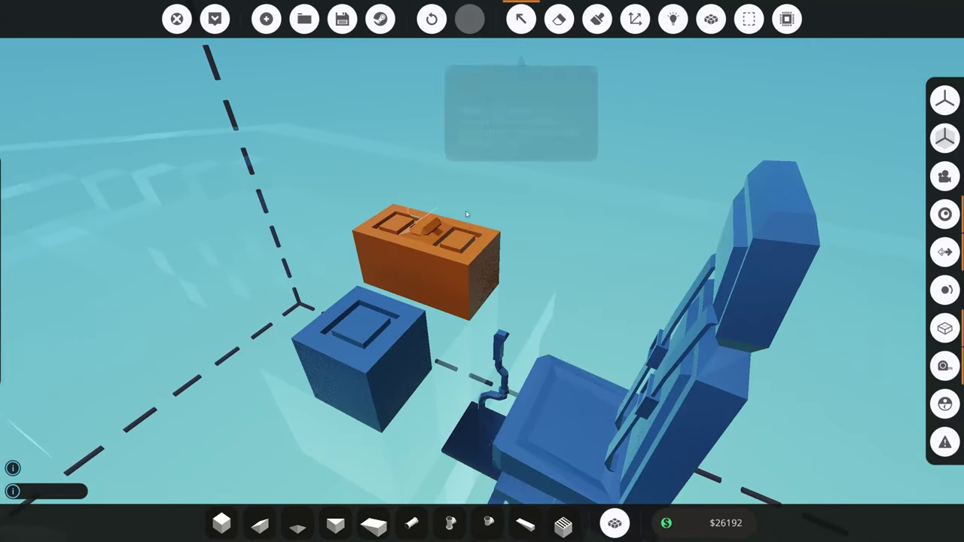
left_click(425, 252)
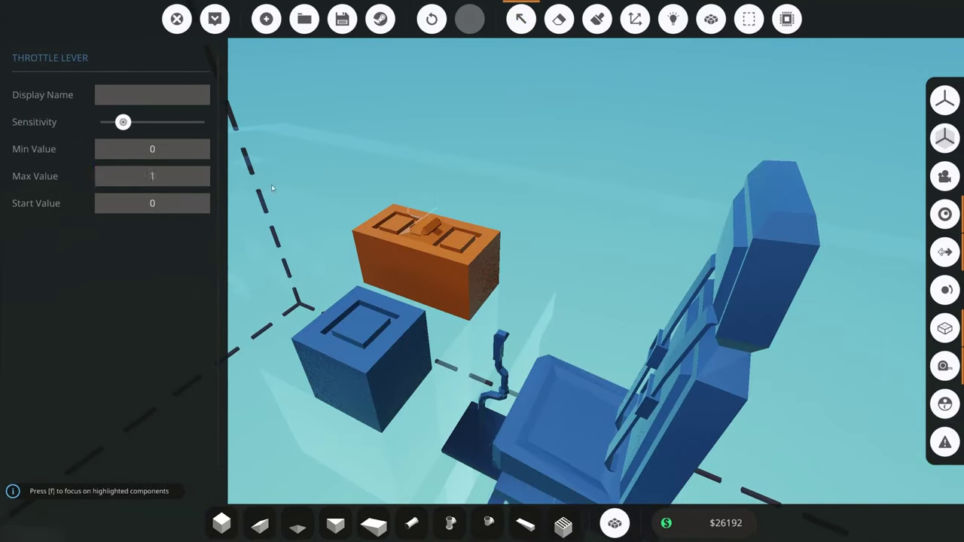
- Find the dial with a "dial" search and place one on the console next to the push button, away from the seat
left_click(521, 19)
right_click_drag(616, 110, 701, 90)
key("s")
key("d")
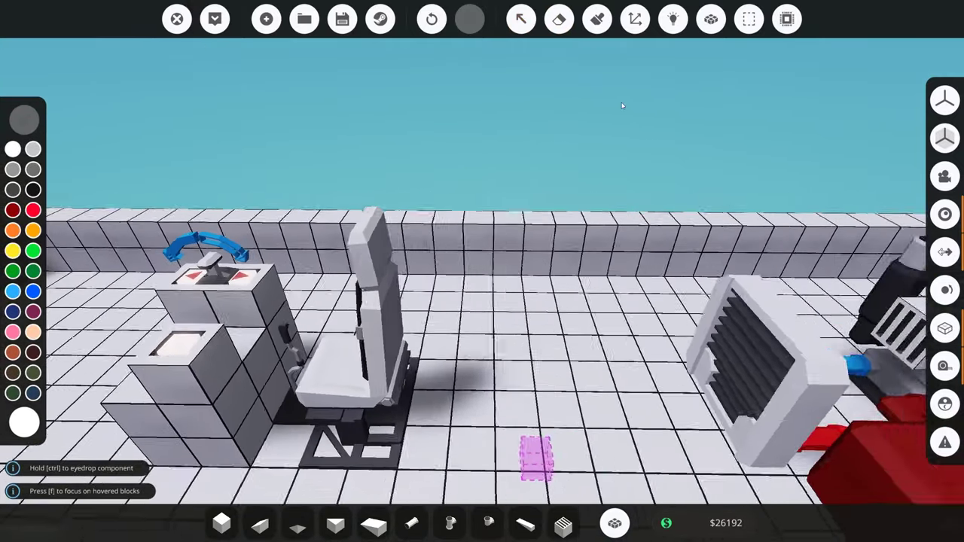
key("a")
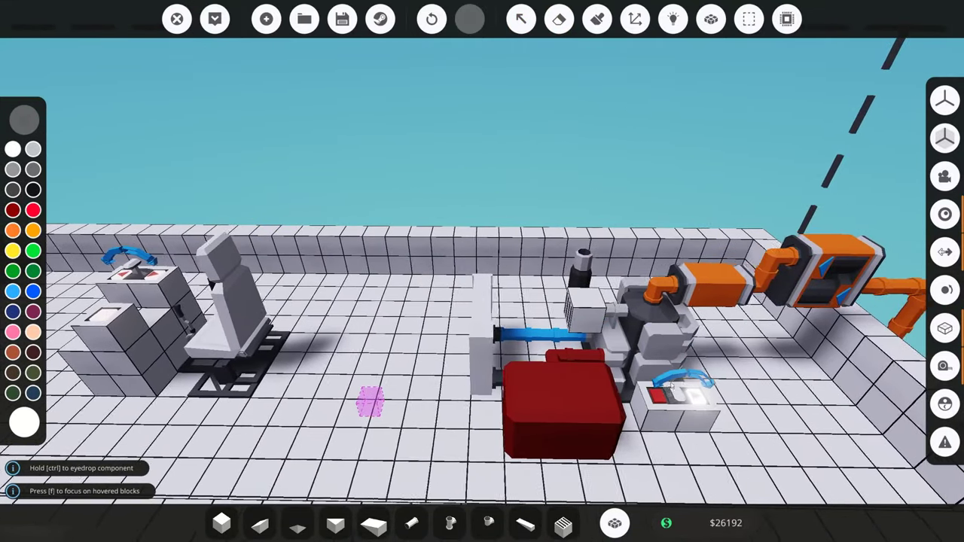
right_click_drag(670, 362, 776, 404)
key("s")
key("a")
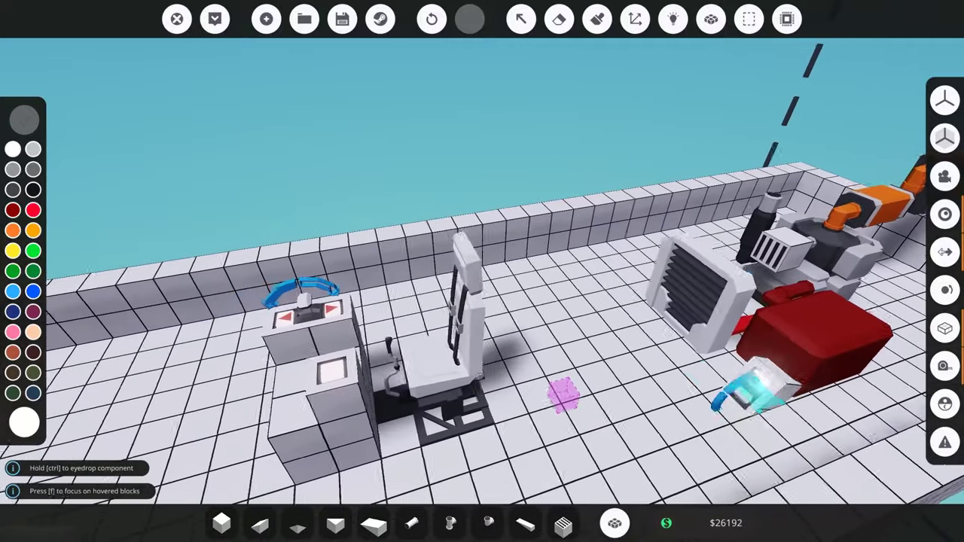
key("w")
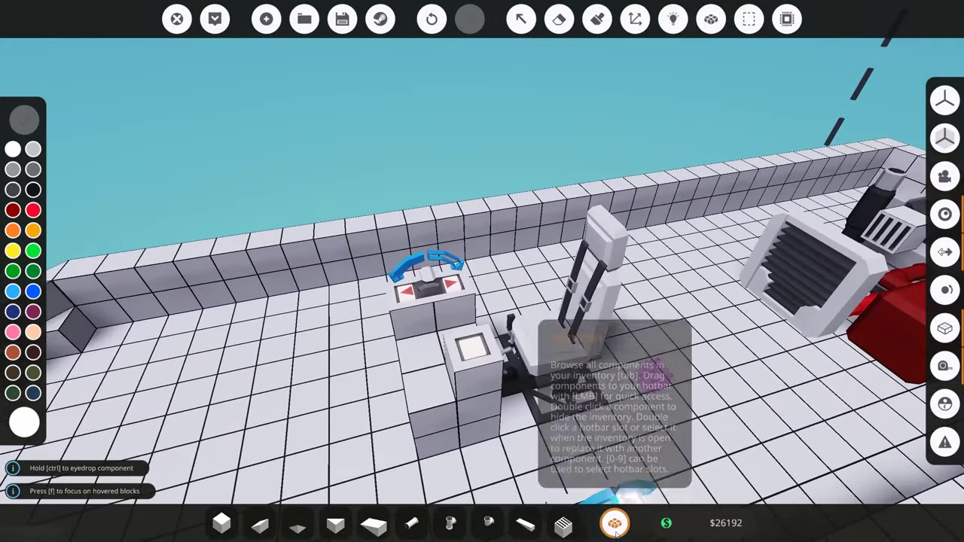
left_click(615, 523)
type("dial")
left_click(160, 213)
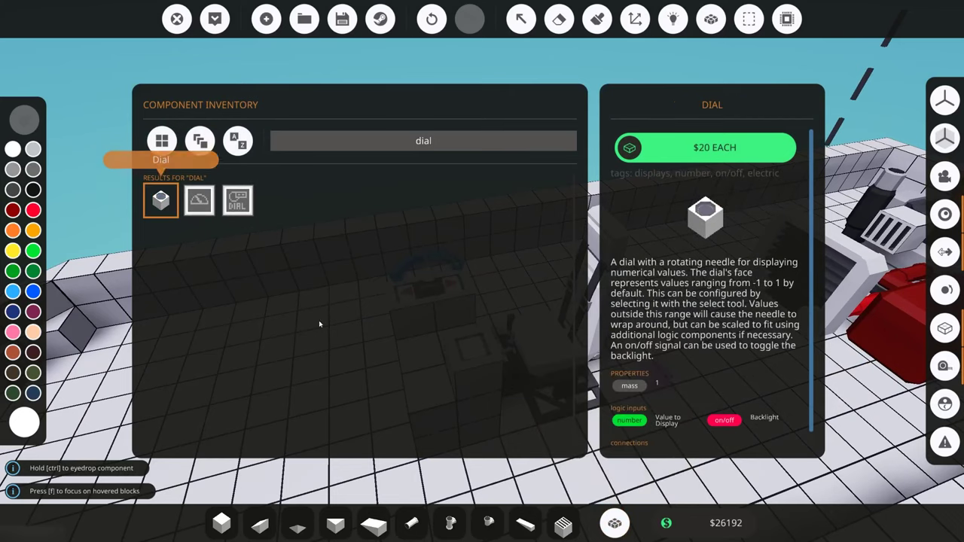
left_click(615, 523)
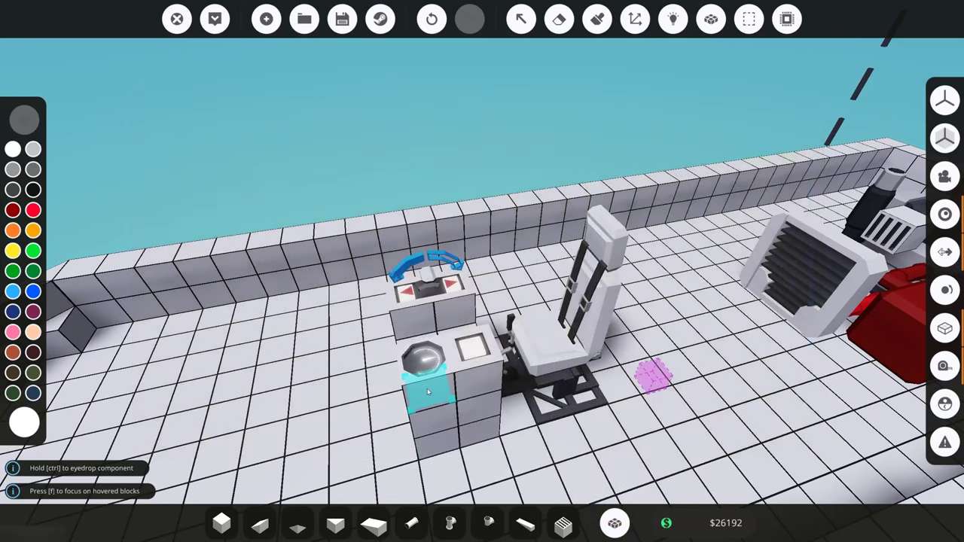
left_click(428, 392)
- Connect the small engine's RPS output to the dial's Value to Display input
right_click_drag(459, 389, 895, 224)
right_click_drag(725, 233, 272, 318)
left_click(670, 21)
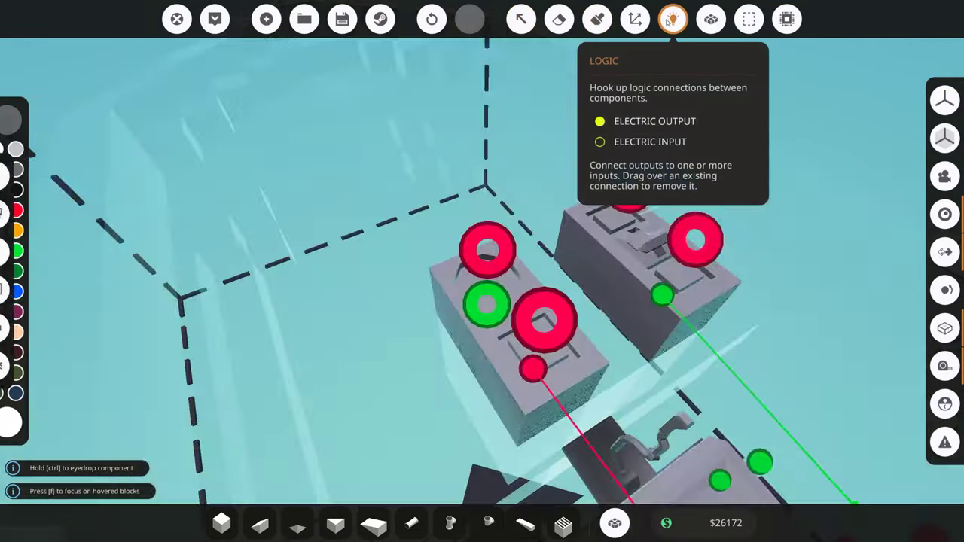
right_click_drag(628, 197, 603, 181)
right_click_drag(503, 183, 572, 177)
key("s")
key("d")
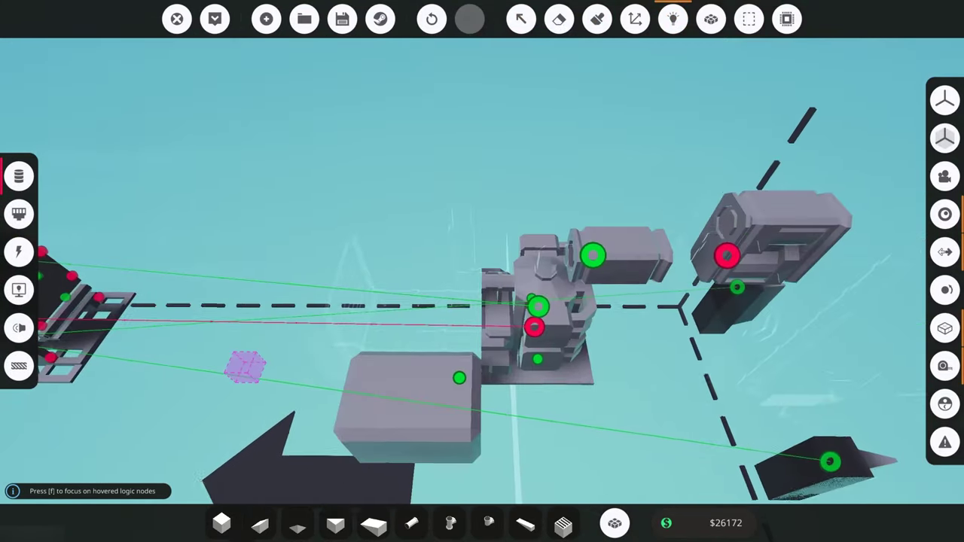
right_click_drag(503, 183, 576, 185)
key("w")
mouse_move(480, 219)
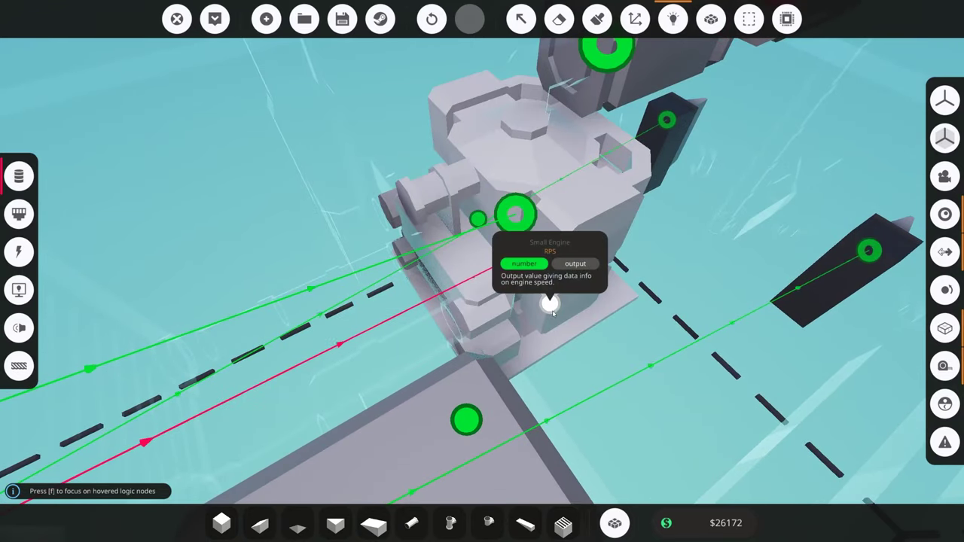
left_click_drag(551, 303, 613, 353)
key("s")
left_click_drag(486, 296, 435, 334)
key("s")
key("a")
- Name the dial "RPS Engine" and set its Min Value to 0
right_click_drag(434, 334, 588, 196)
key("w")
key("w")
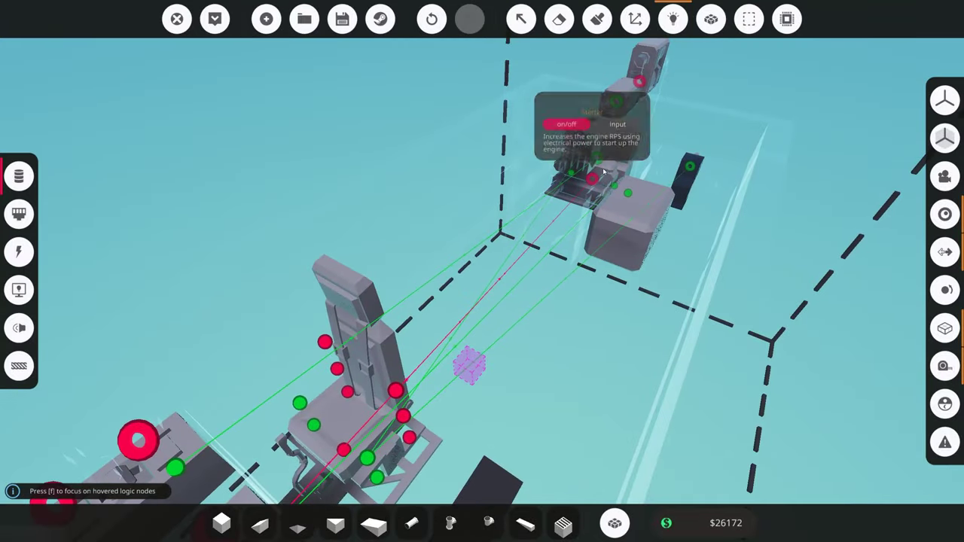
key("f")
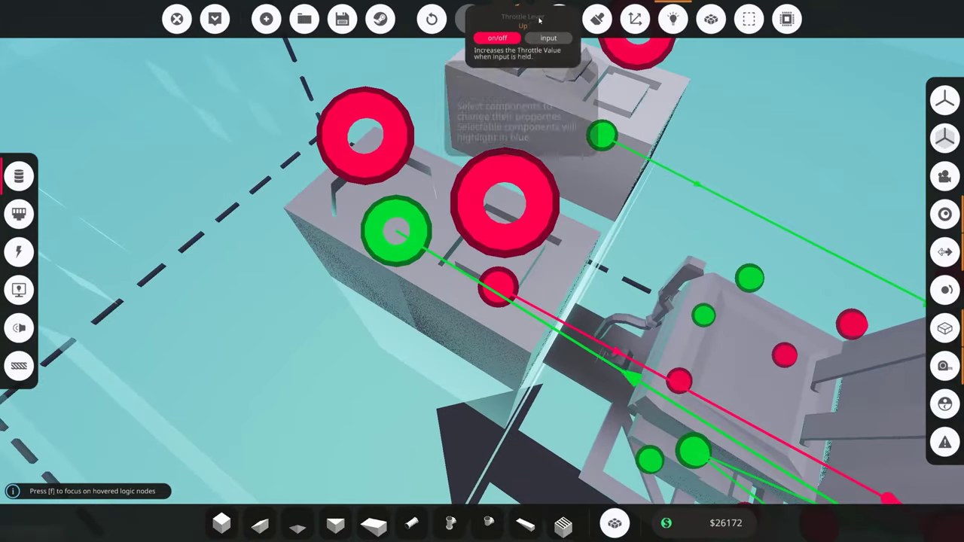
left_click(529, 23)
left_click(396, 192)
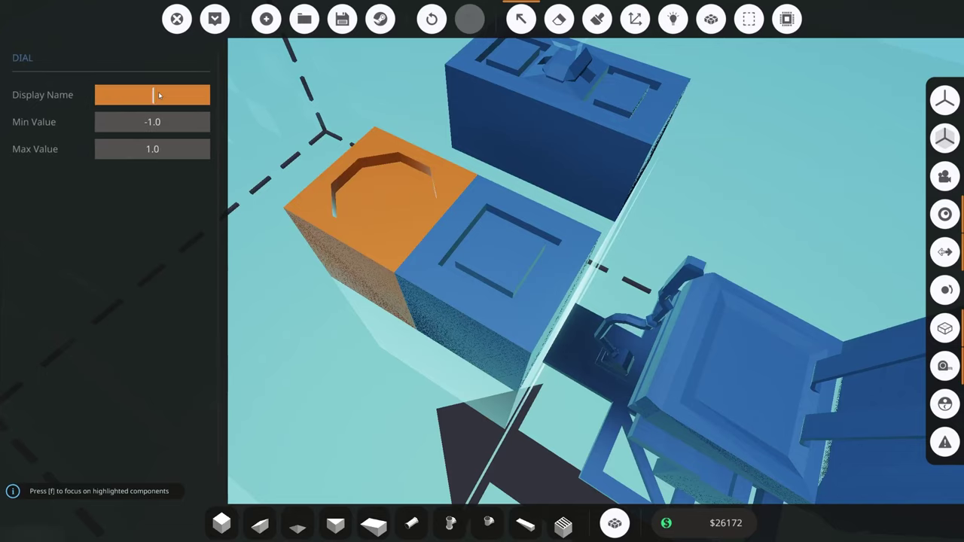
type("RPS Engine")
key("Return")
left_click(132, 125)
type("0")
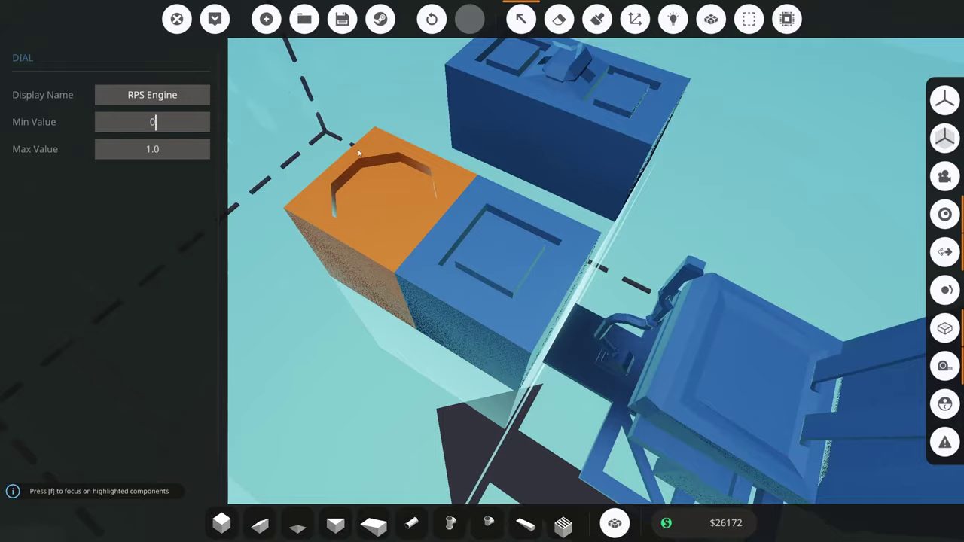
- Check the small engine's RPS Limiter setting and set the RPS Engine dial's Max Value to 20
left_click(683, 178)
right_click_drag(683, 178, 537, 250)
key("w")
left_click(537, 251)
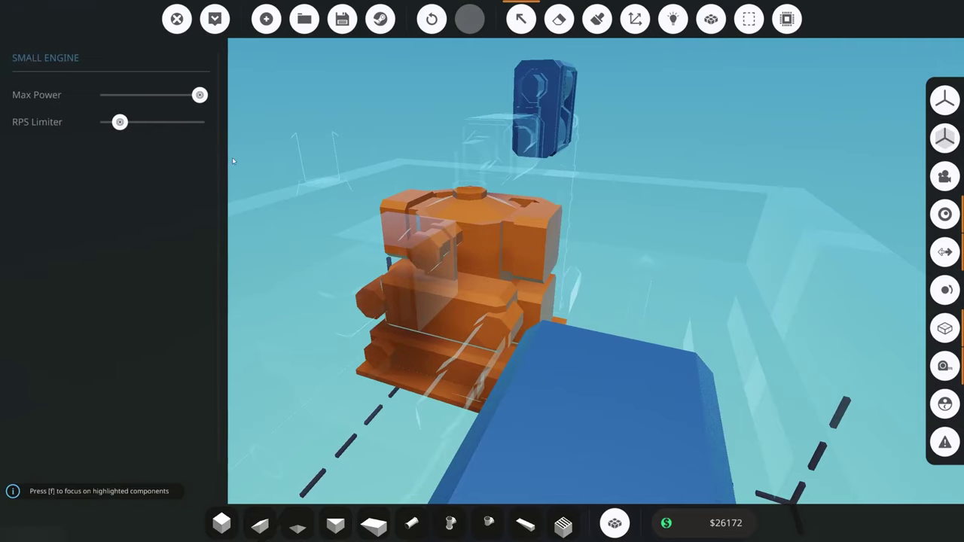
mouse_move(108, 120)
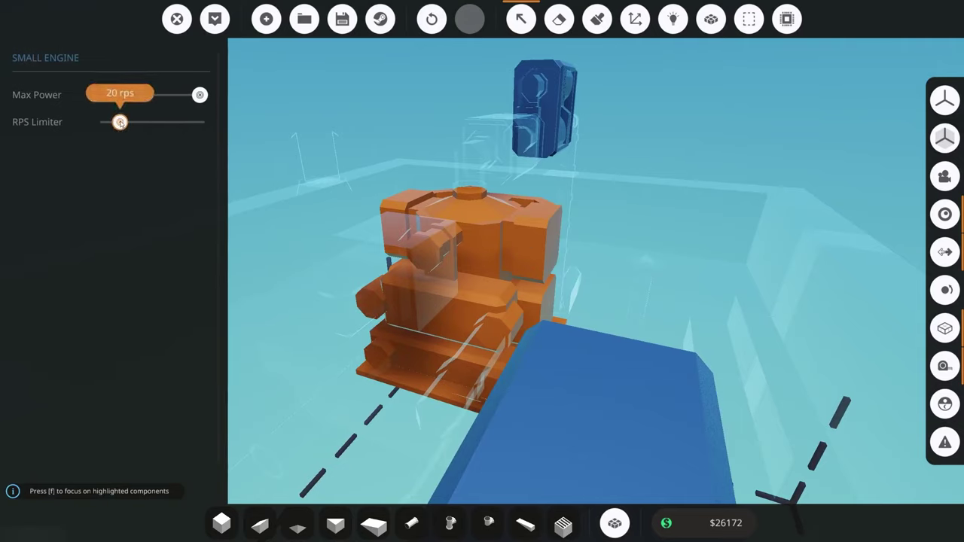
right_click_drag(269, 208, 407, 173)
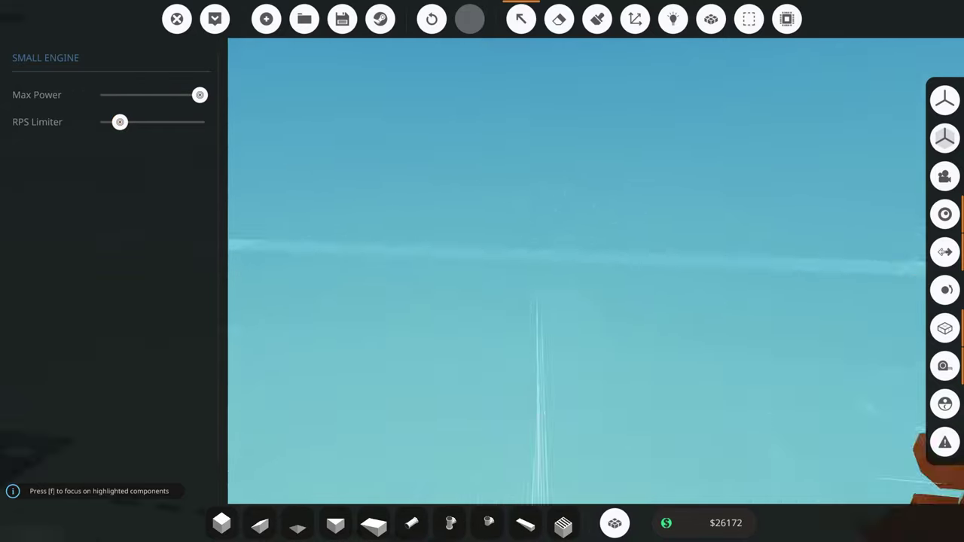
right_click_drag(269, 173, 286, 248)
left_click(419, 260)
left_click(137, 145)
type("20")
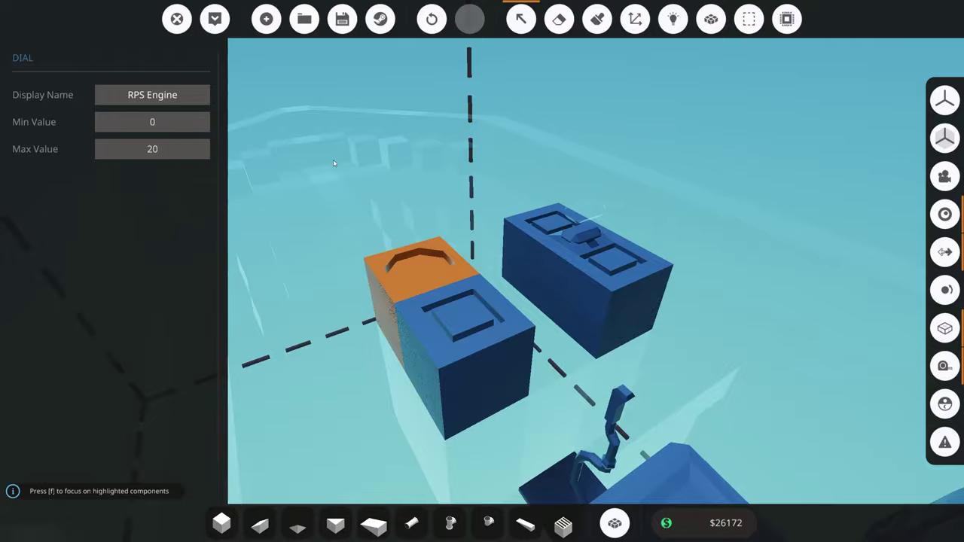
left_click(334, 162)
- Examine the clutch's Clutch Pressure input and the throttle lever's Throttle output in the logic view
right_click_drag(573, 256, 670, 286)
key("s")
right_click_drag(336, 161, 377, 249)
left_click(520, 19)
key("w")
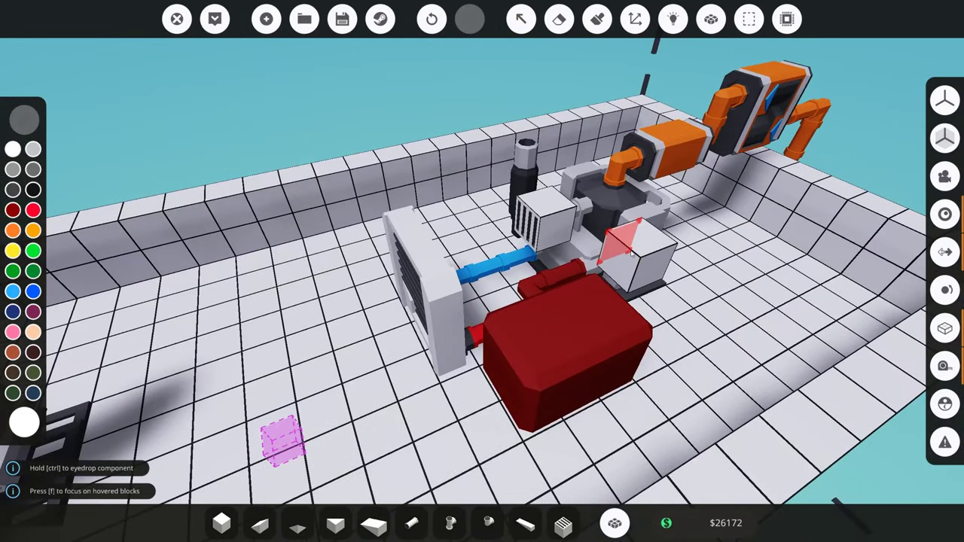
right_click_drag(630, 265, 558, 264)
left_click(559, 264)
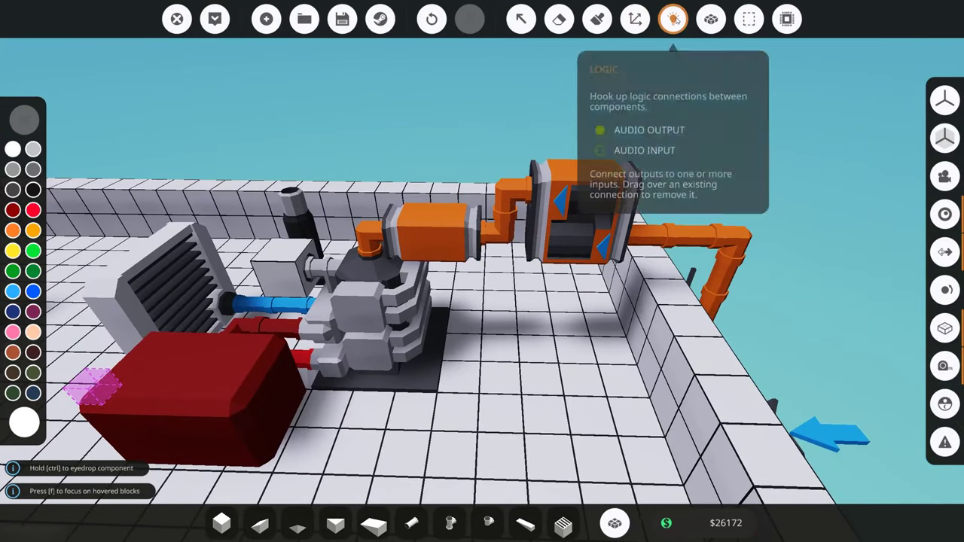
left_click(673, 20)
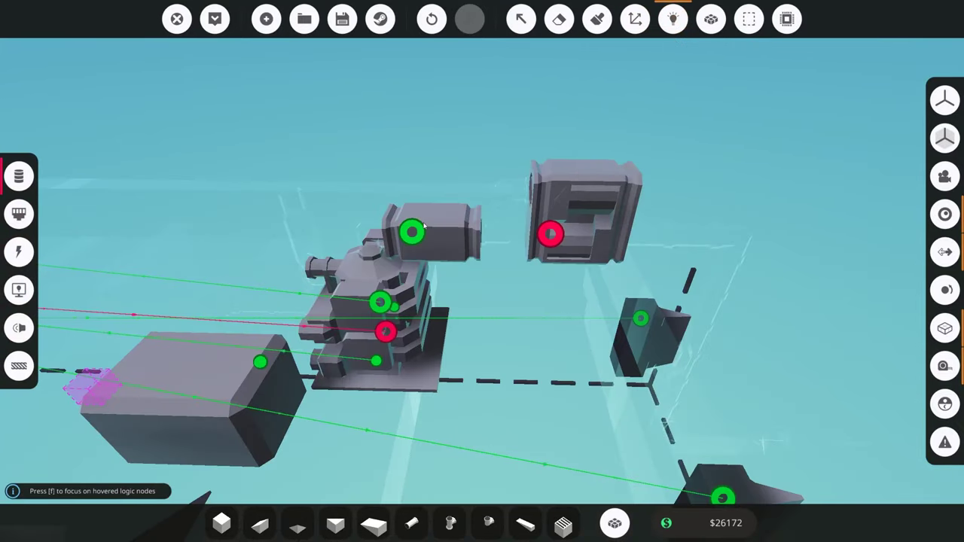
mouse_move(412, 230)
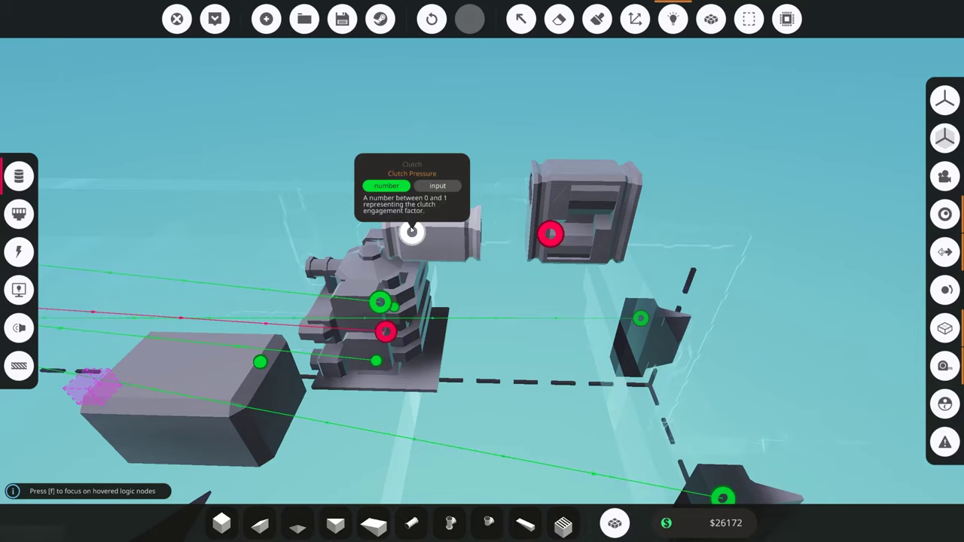
key("a")
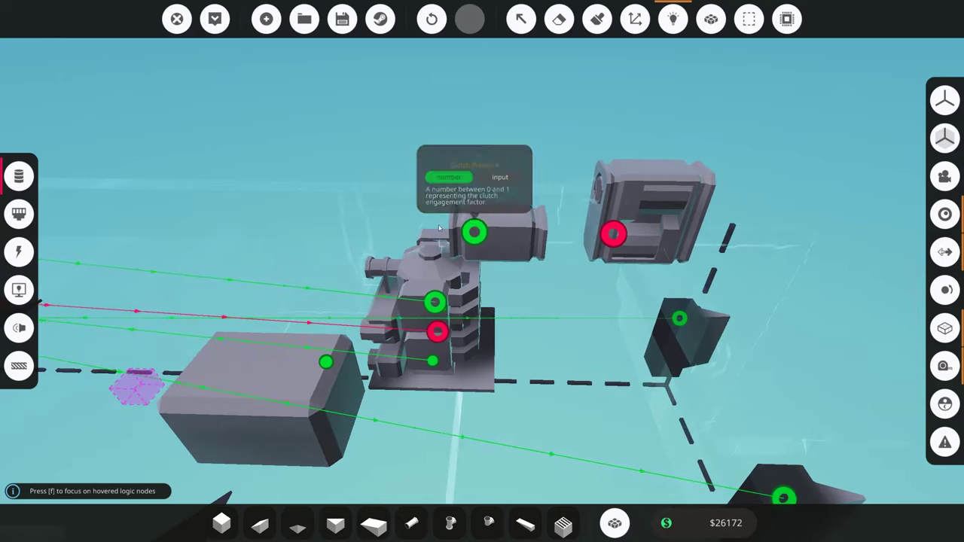
right_click_drag(729, 388, 721, 370)
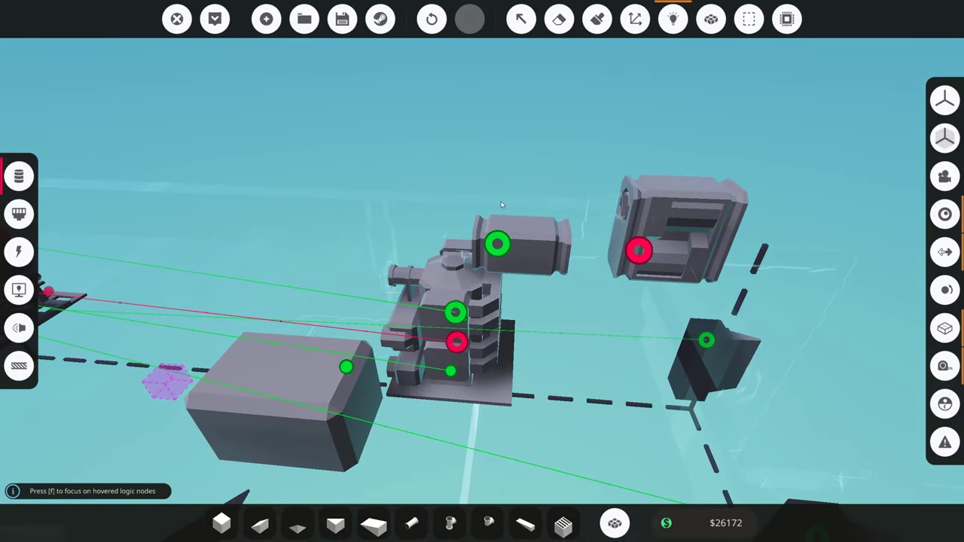
key("w")
right_click_drag(502, 205, 433, 226)
key("s")
mouse_move(410, 265)
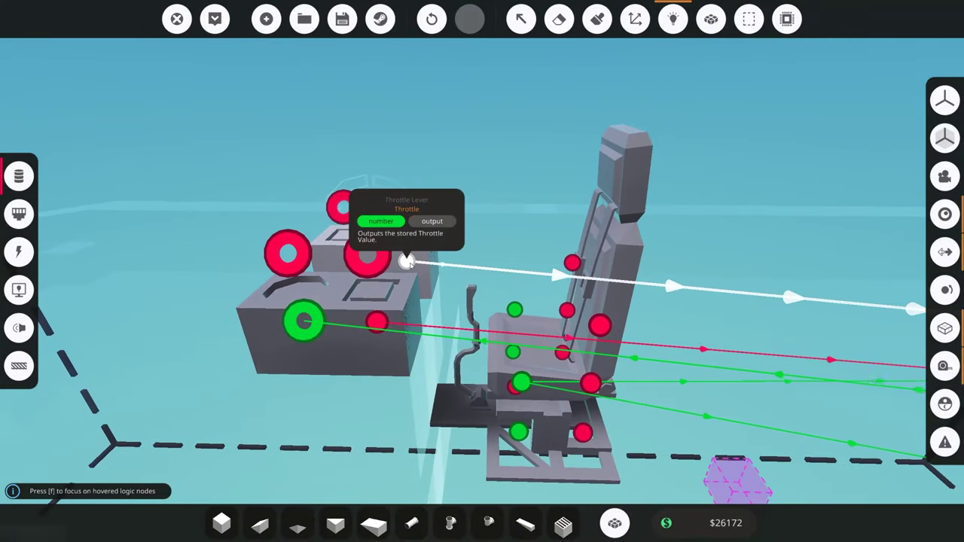
key("f")
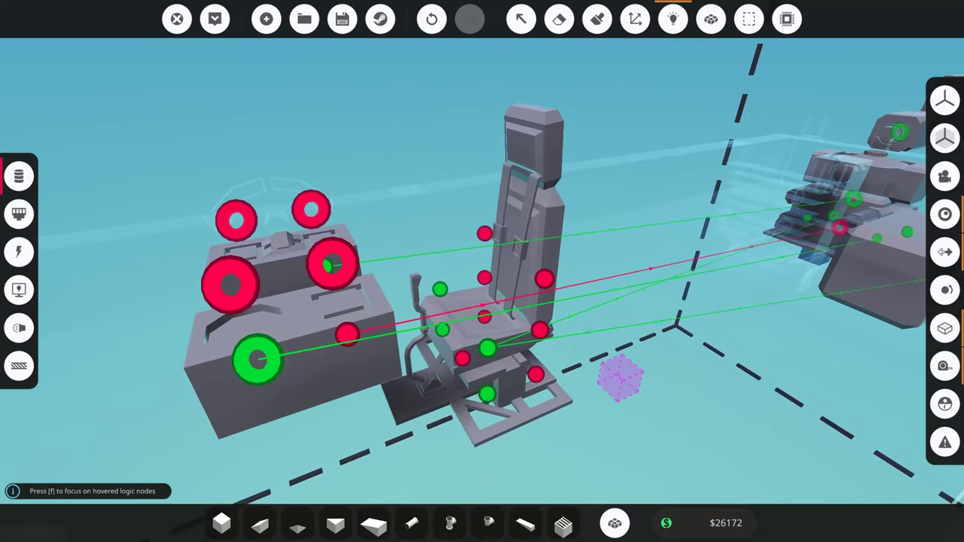
- Connect the compact pilot seat's Axis 2 [w]/[s] output to the clutch's Clutch Pressure input
mouse_move(442, 289)
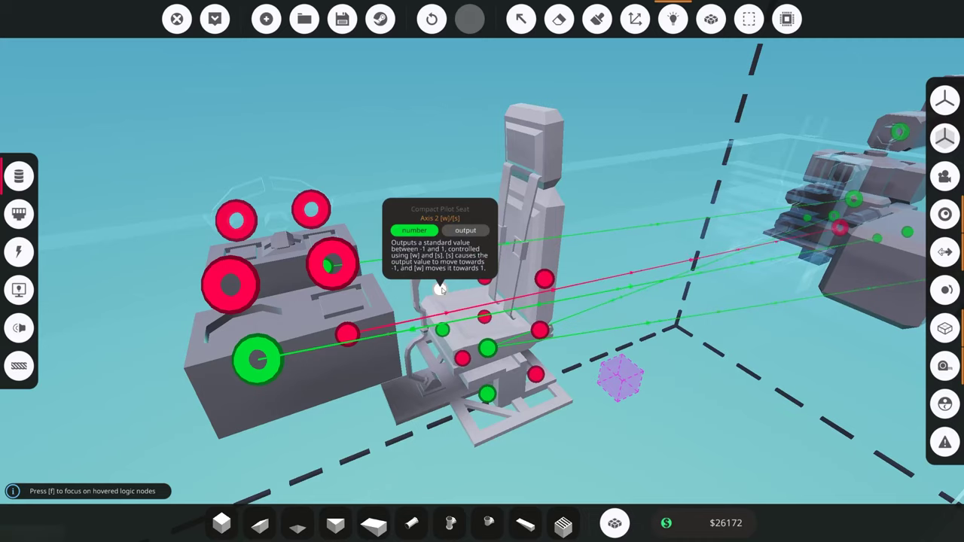
left_click_drag(441, 290, 481, 228)
left_click_drag(705, 216, 761, 214)
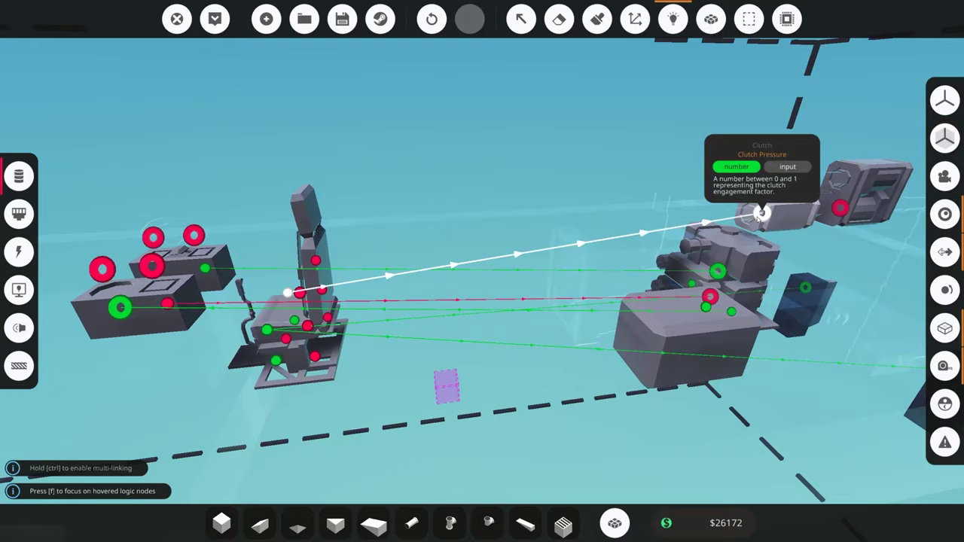
left_click(673, 19)
- Find the small electric battery with a "batt" search and place one on the console between the throttle lever and the dial and button
right_click_drag(700, 78, 700, 79)
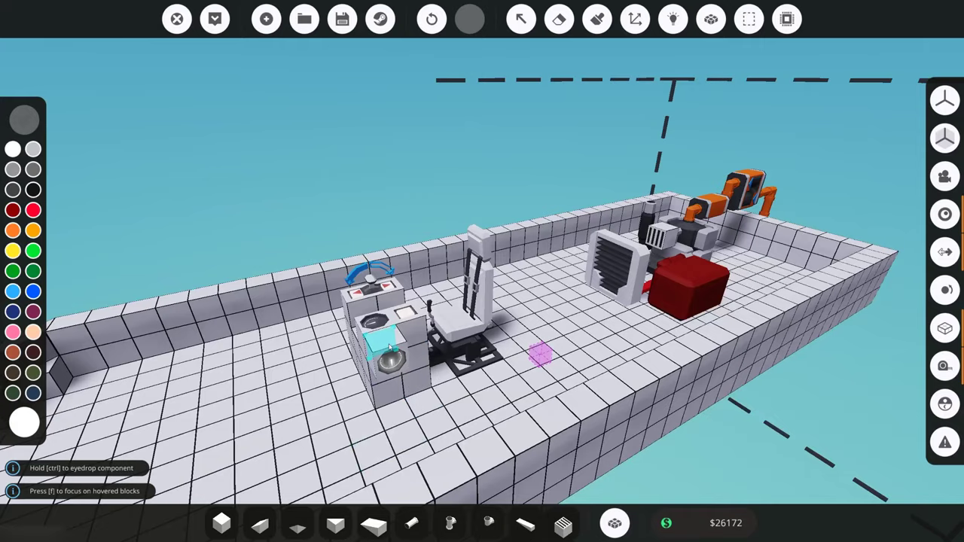
right_click_drag(576, 367, 518, 482)
right_click_drag(509, 431, 633, 425)
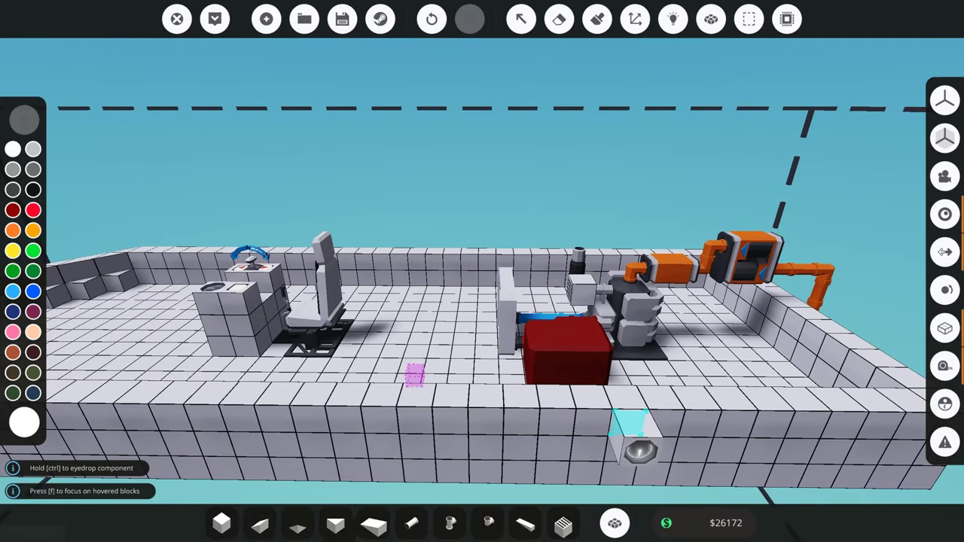
right_click_drag(632, 426, 595, 482)
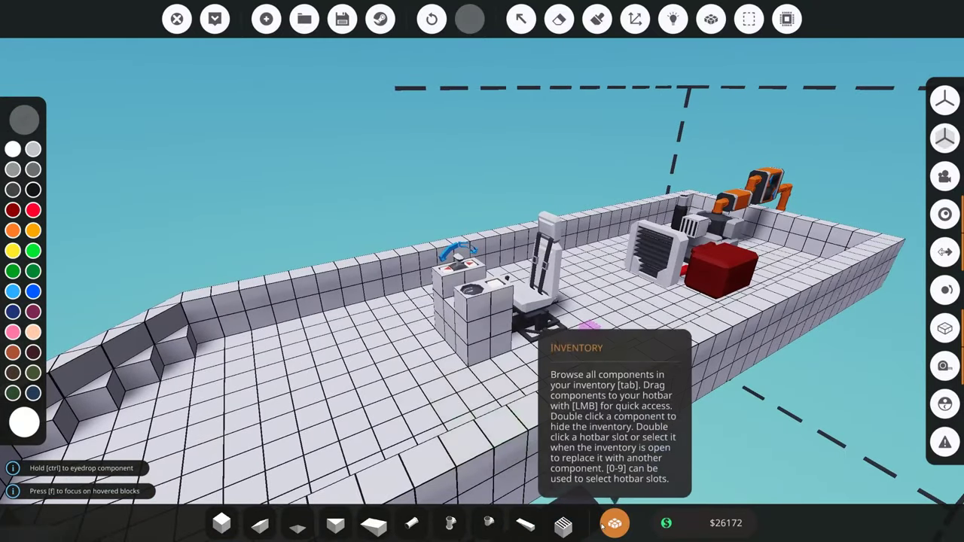
left_click(606, 525)
type("batt")
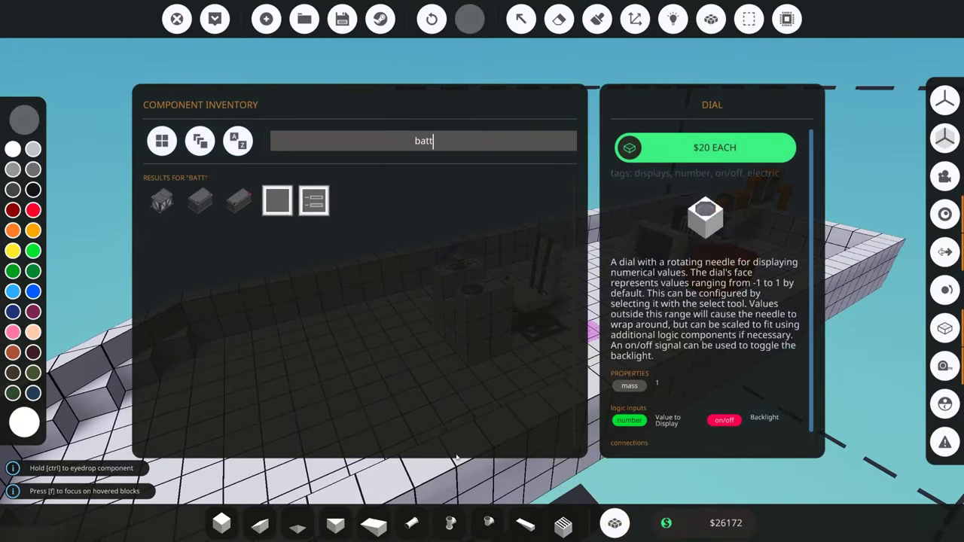
left_click(232, 207)
left_click(613, 524)
right_click_drag(584, 418, 566, 407)
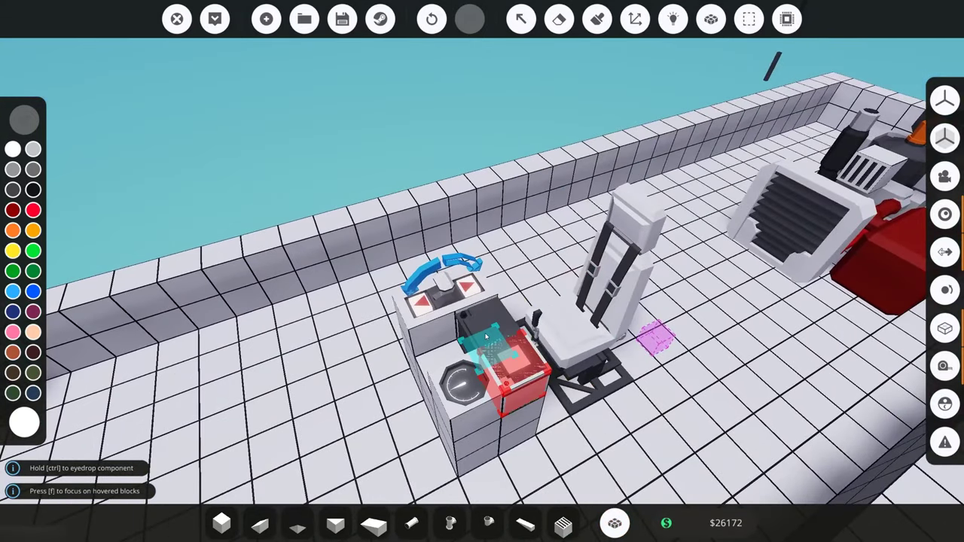
left_click(486, 337)
left_click(447, 349)
right_click_drag(626, 401, 595, 422)
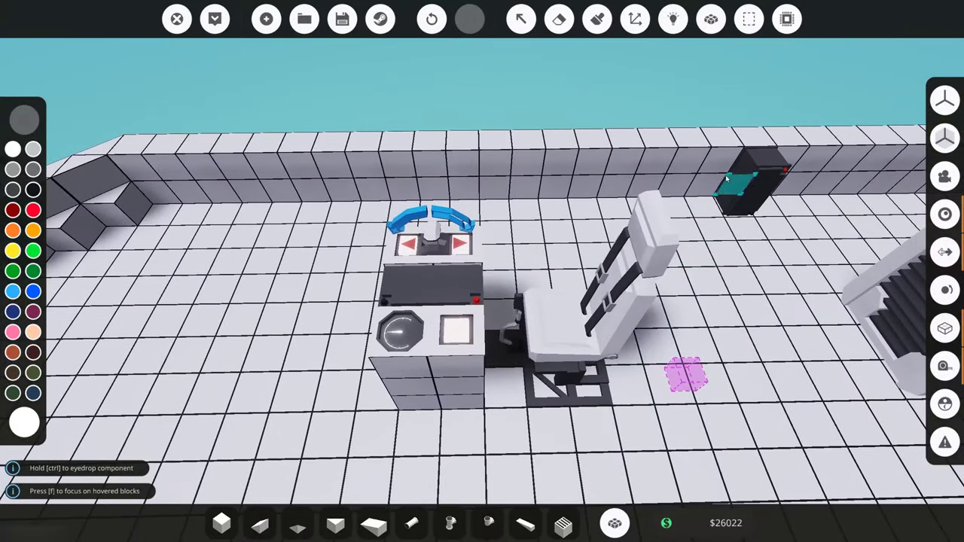
- Wire the small battery's electric node to the dial, push button, throttle lever and small engine
left_click(672, 19)
key("d")
key("s")
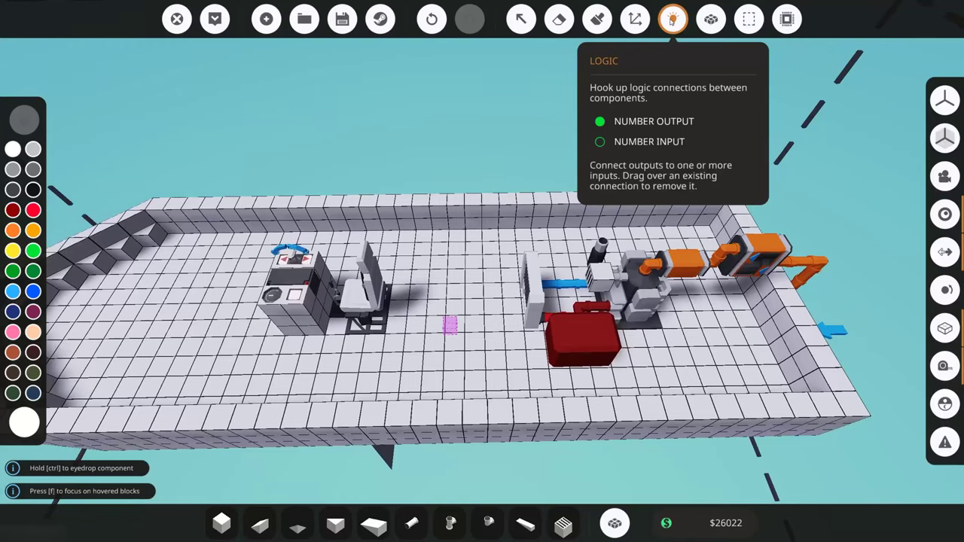
left_click(673, 19)
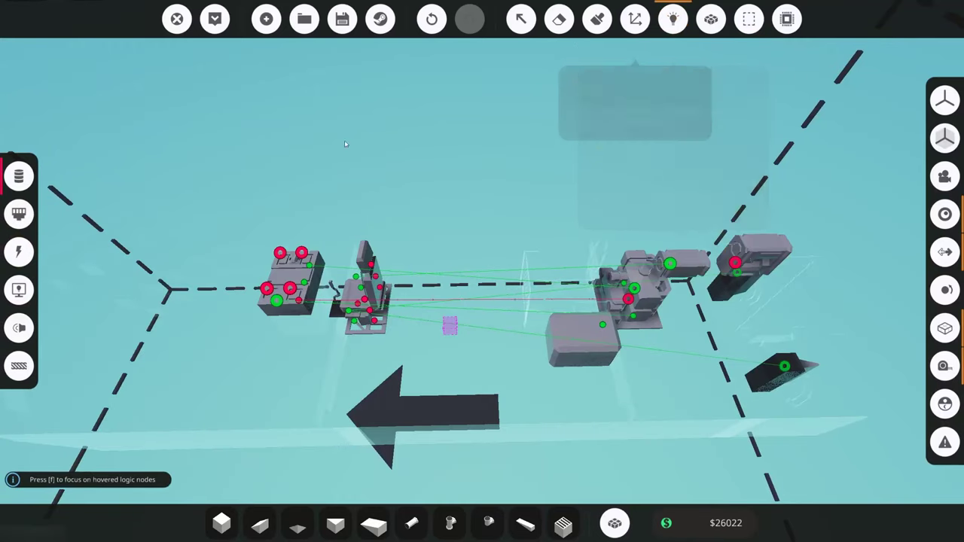
left_click(20, 252)
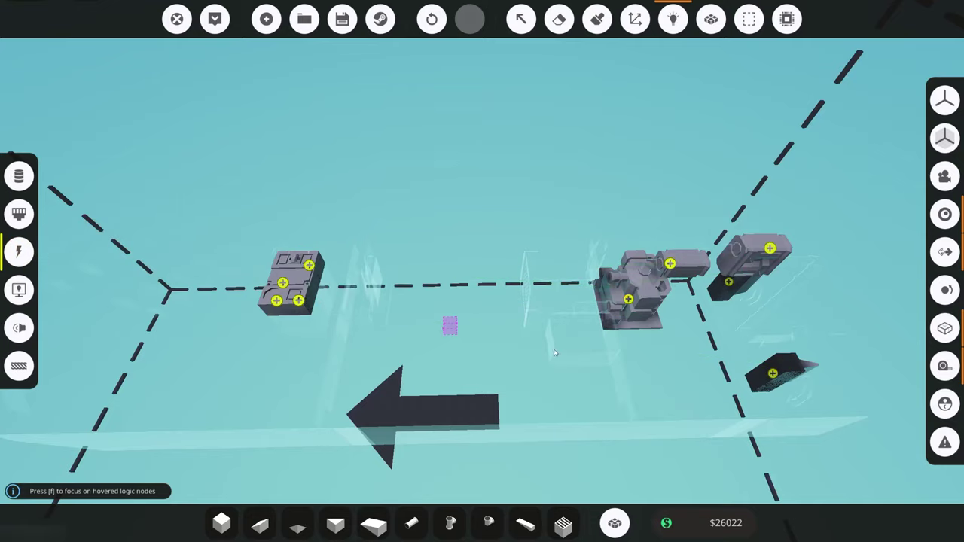
mouse_move(628, 299)
mouse_move(669, 264)
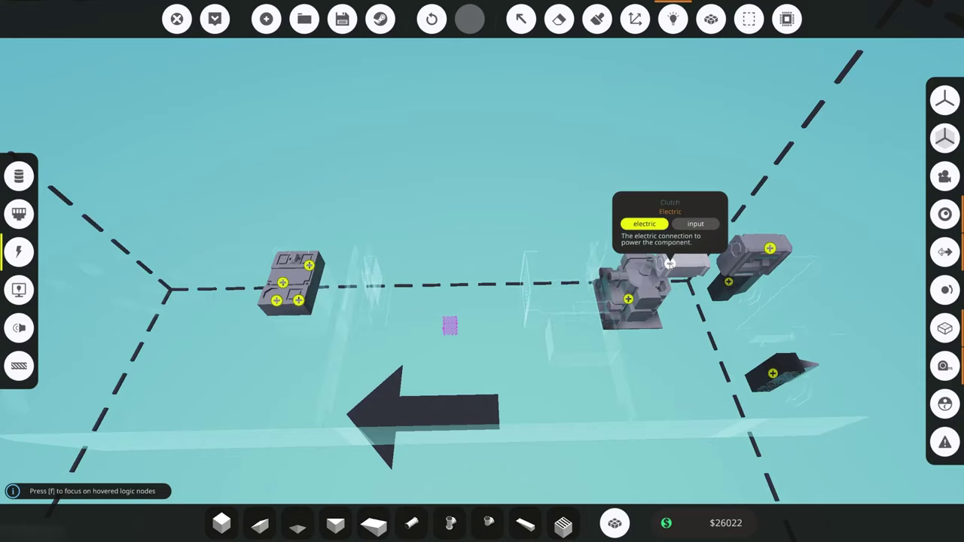
mouse_move(283, 282)
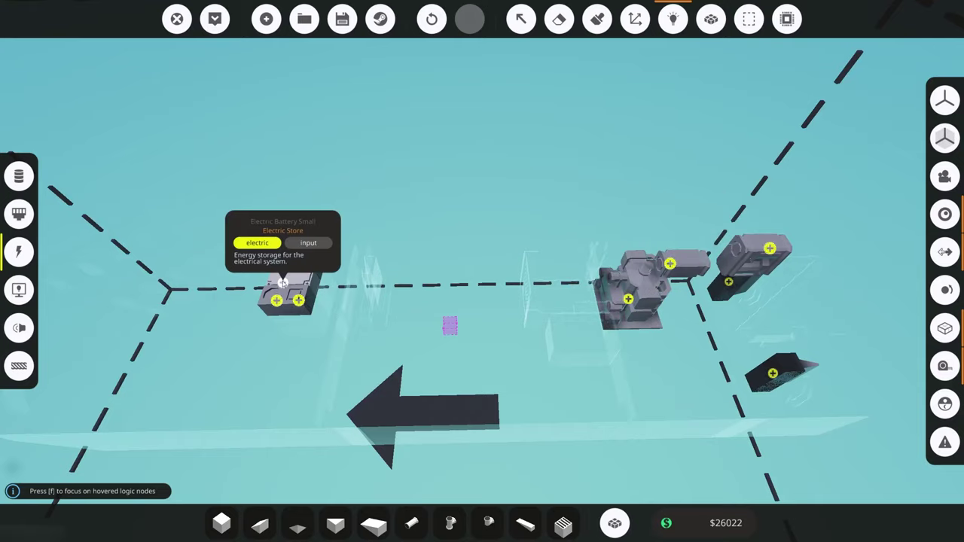
left_click_drag(282, 283, 256, 258)
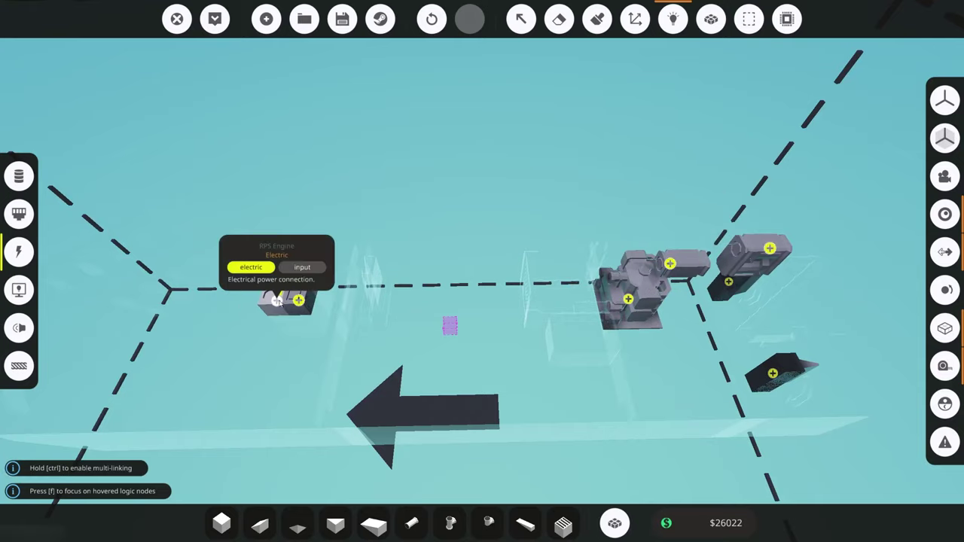
mouse_move(300, 302)
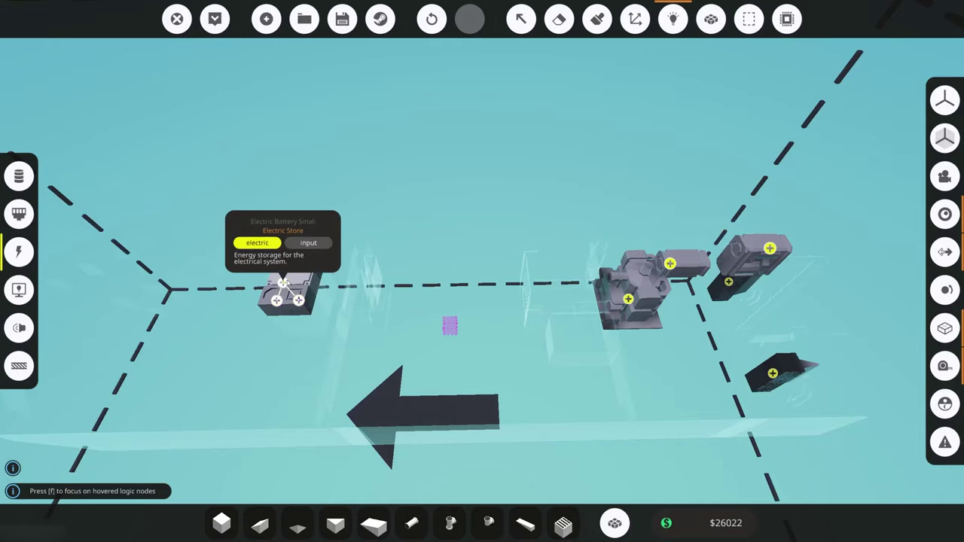
mouse_move(282, 283)
left_click_drag(283, 282, 628, 300)
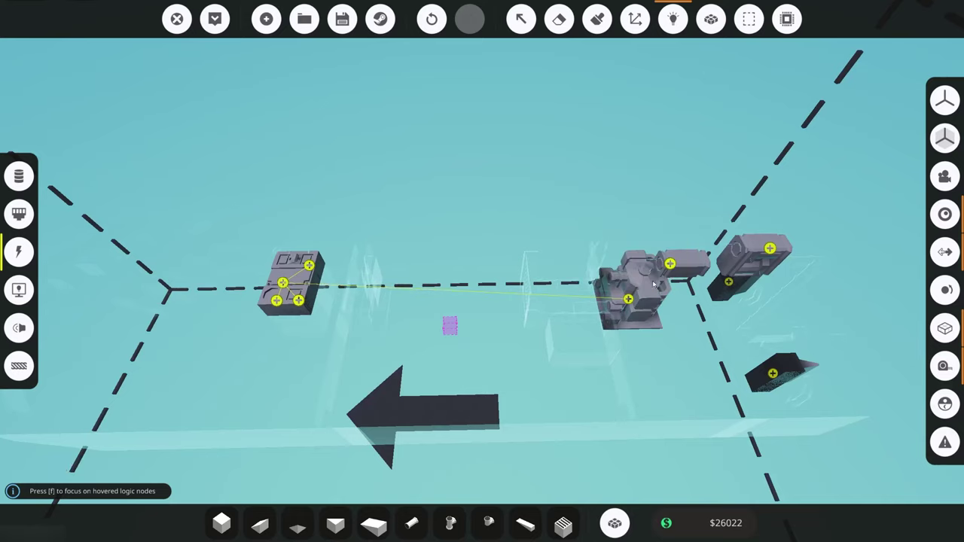
- Extend the electric wiring from the small engine through the clutch to the gearbox and on to both rudders
key("d")
key("w")
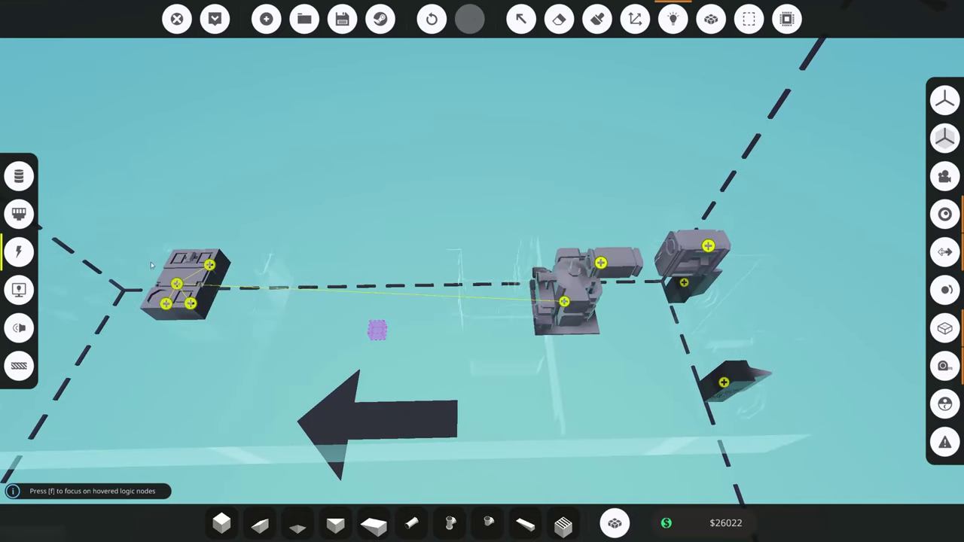
mouse_move(564, 301)
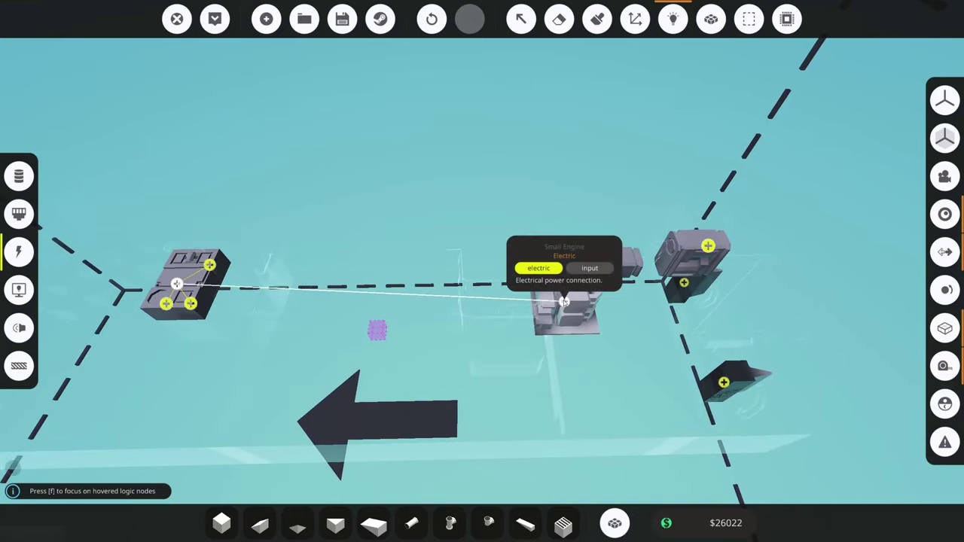
left_click_drag(564, 301, 684, 282)
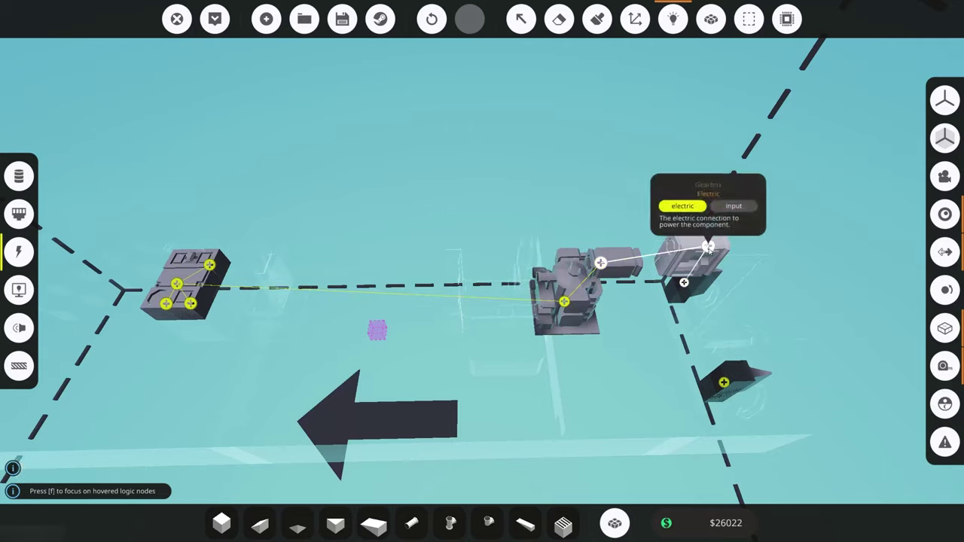
left_click_drag(708, 246, 723, 382)
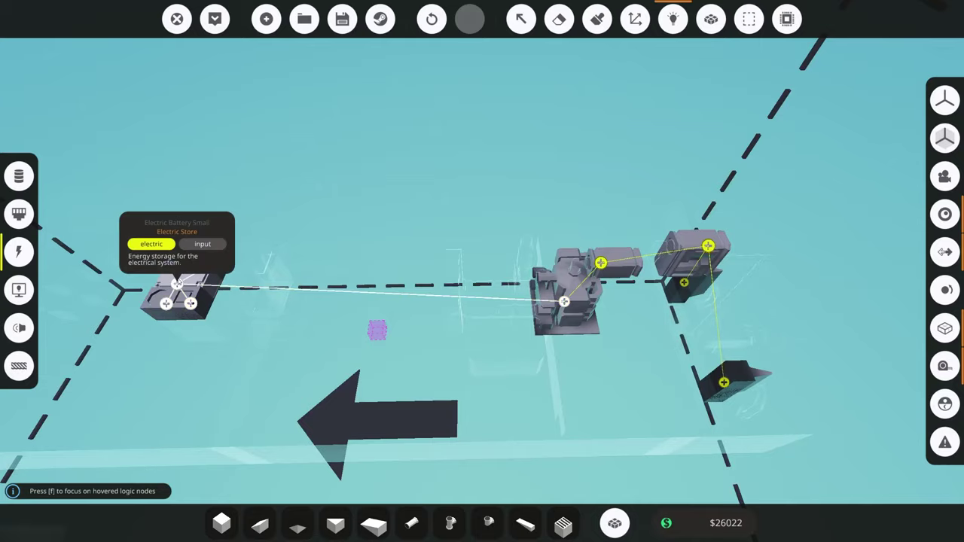
- Check the electric wiring across the boat and return the logic view to the number and on/off connections
key("a")
key("a")
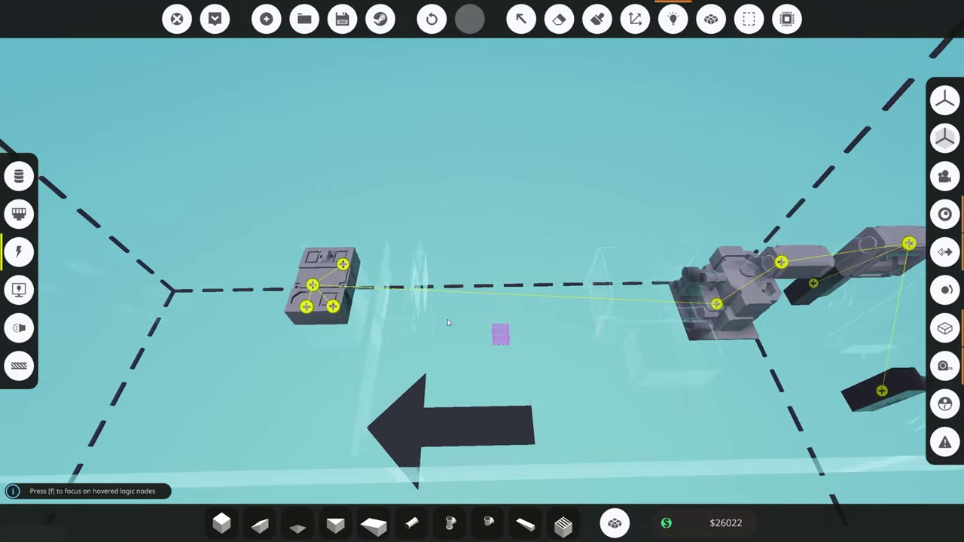
key("w")
key("d")
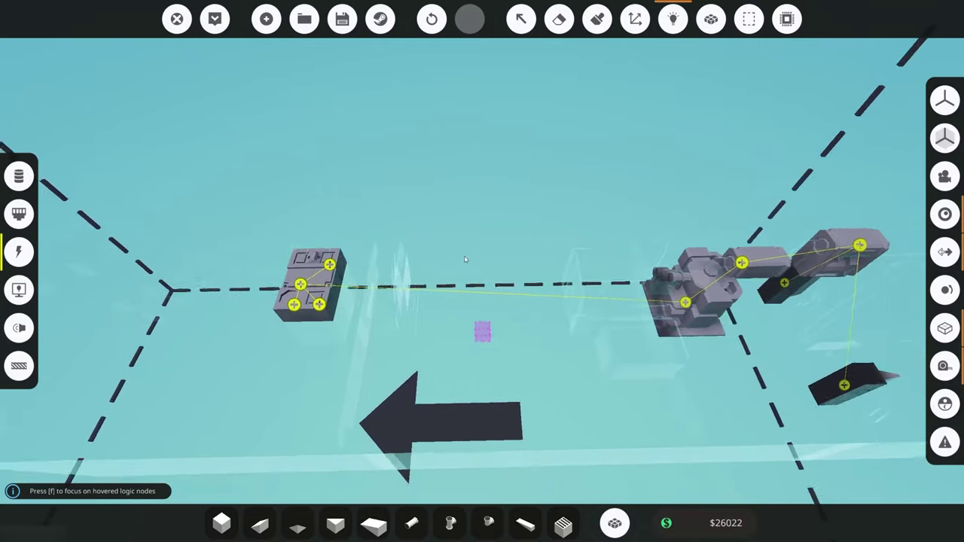
left_click(19, 176)
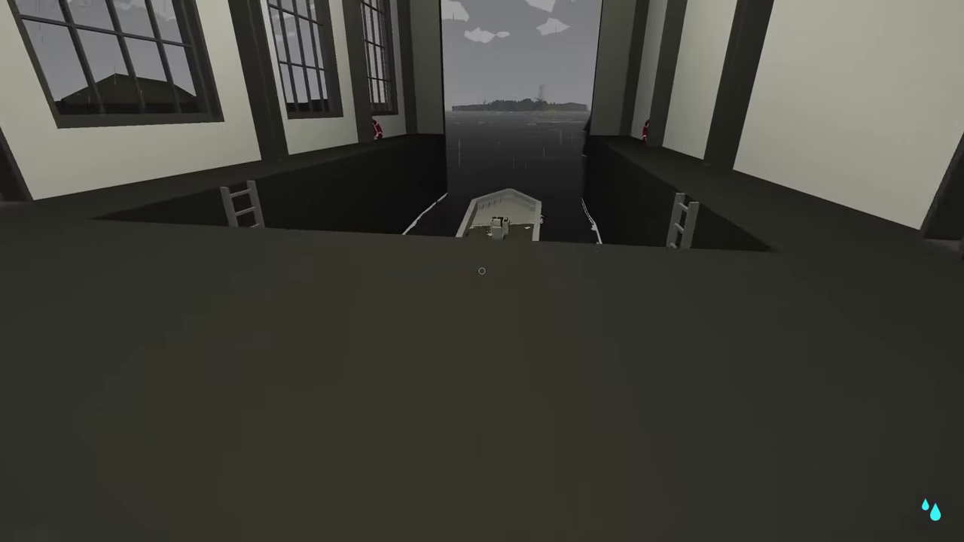
- Board the boat at the dock and look closely at the engine RPS dial on the console
key("z")
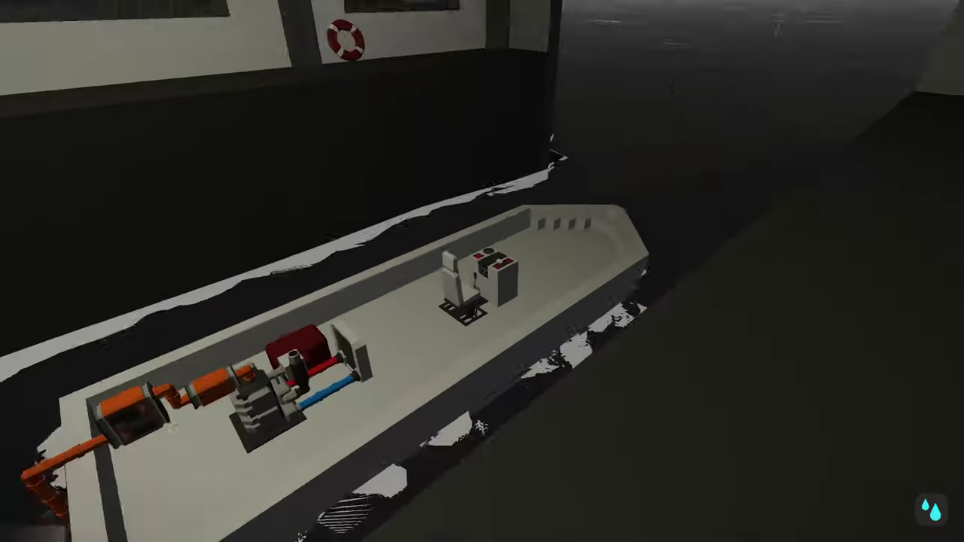
key("w")
key("w")
key("a")
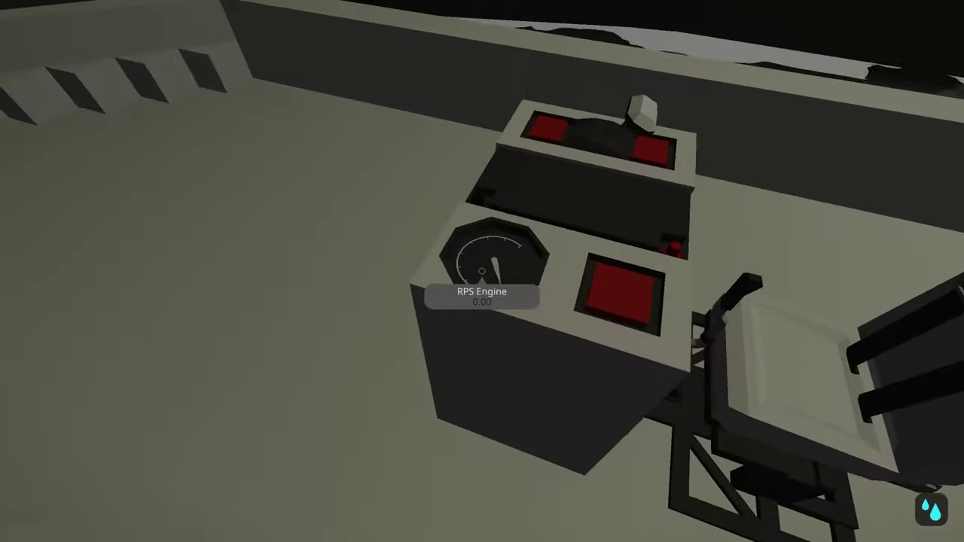
right_click(482, 272)
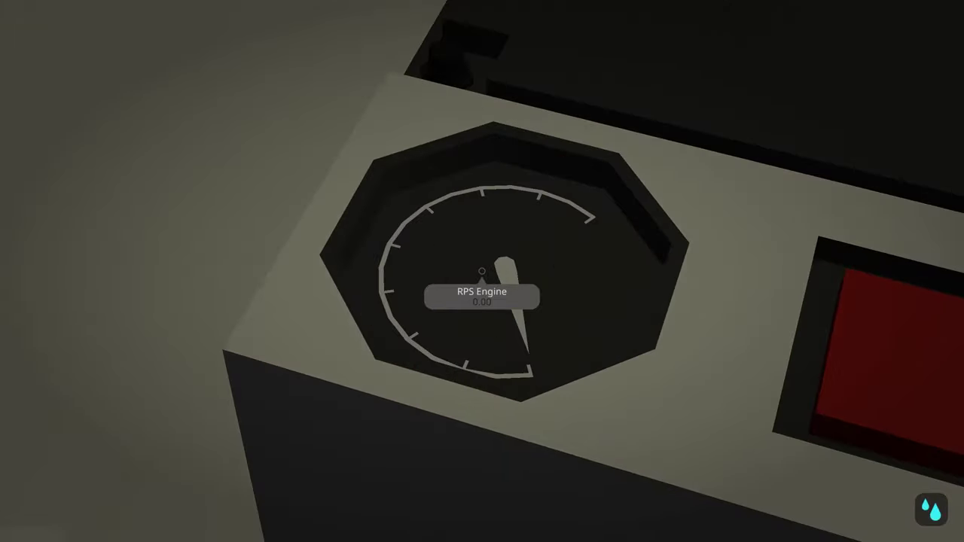
key("a")
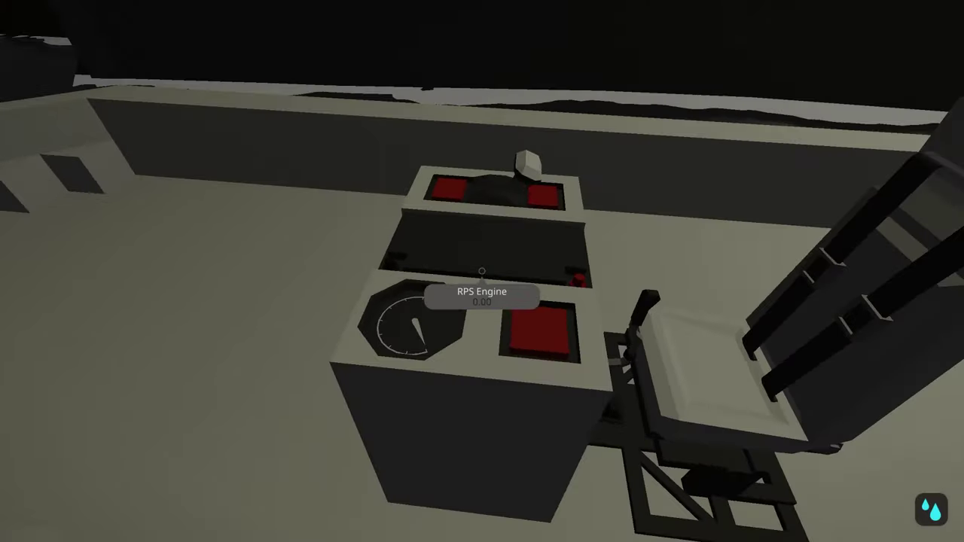
- Raise the throttle lever on the console and sit down in the compact pilot seat
key("e")
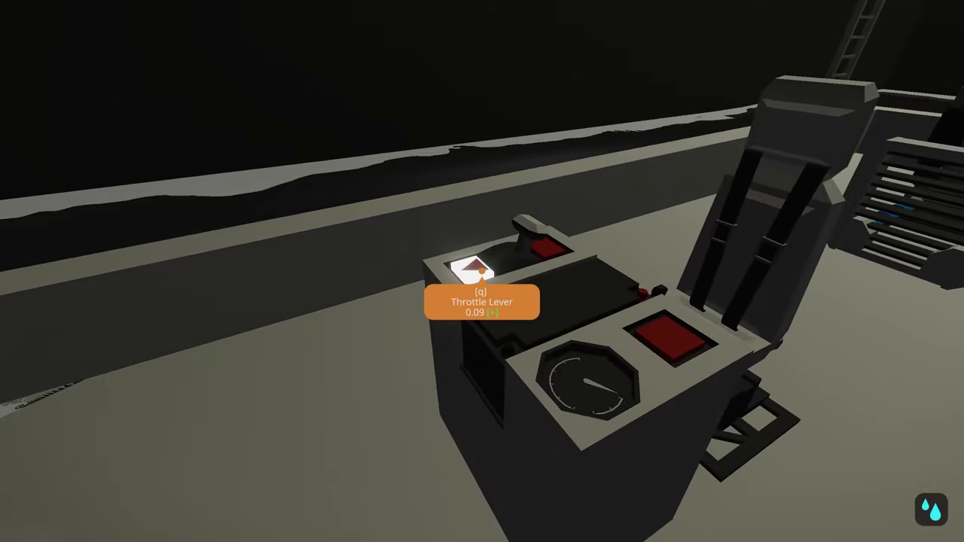
key("e")
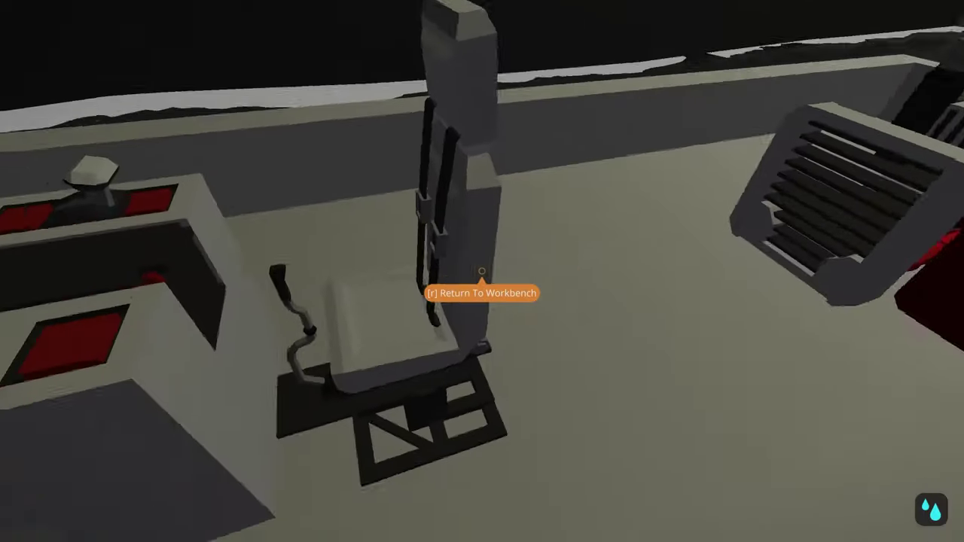
key("r")
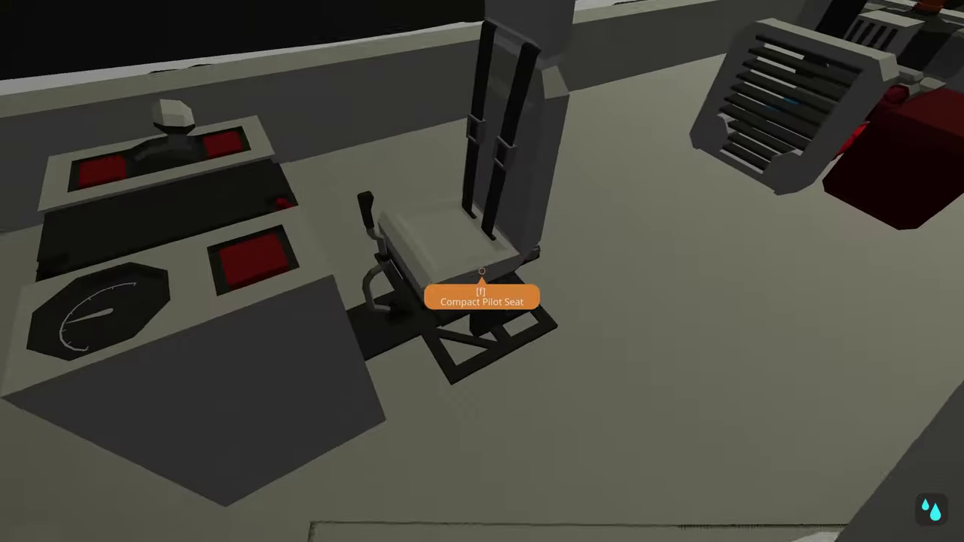
key("f")
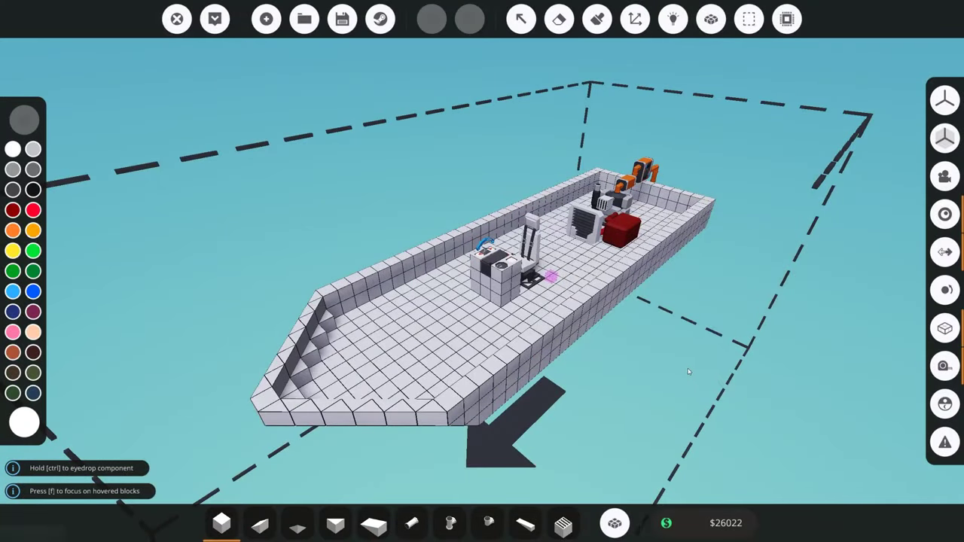
- Examine the boat in the editor from the engine and gearbox to the rudders and propeller, ending at the console and pilot seat
right_click_drag(688, 368, 687, 368)
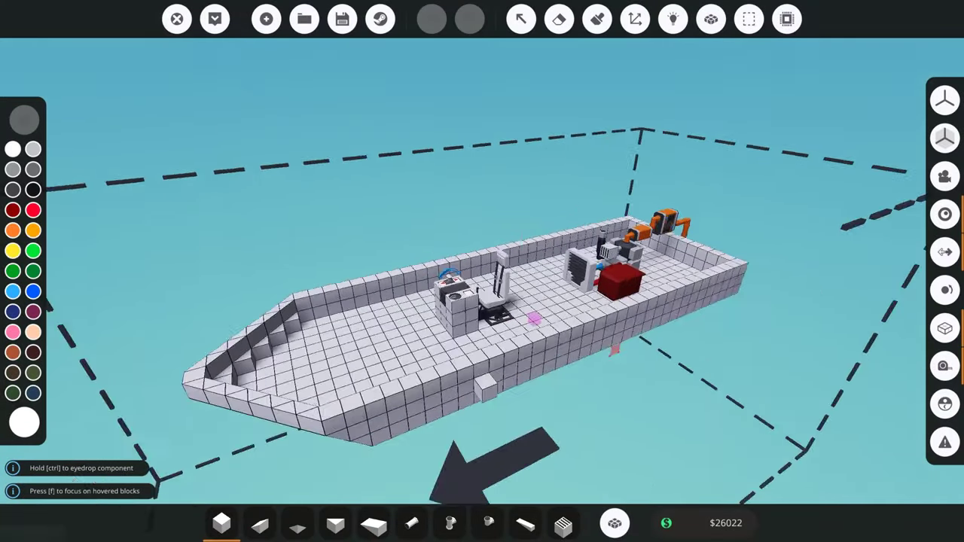
right_click_drag(612, 349, 526, 347)
key("d")
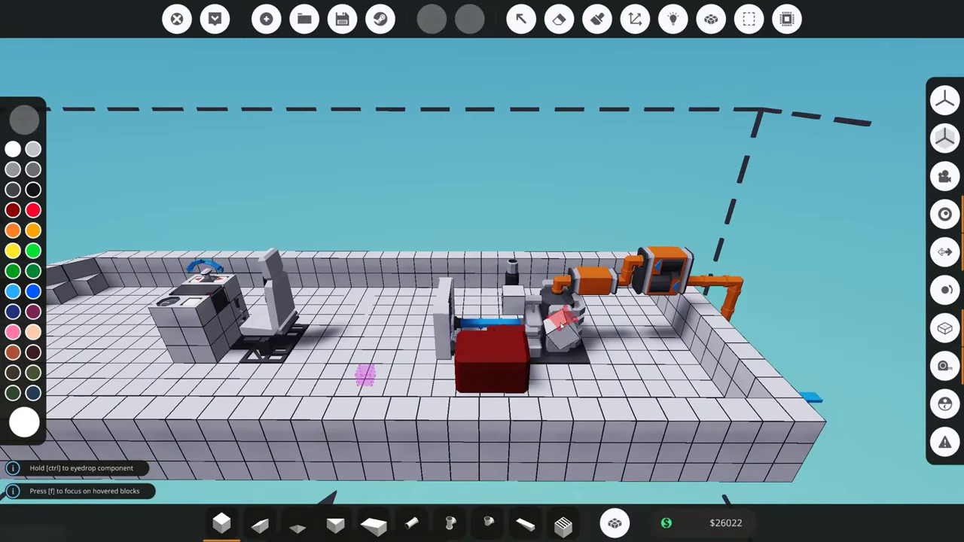
key("d")
key("w")
key("d")
right_click_drag(589, 386, 539, 424)
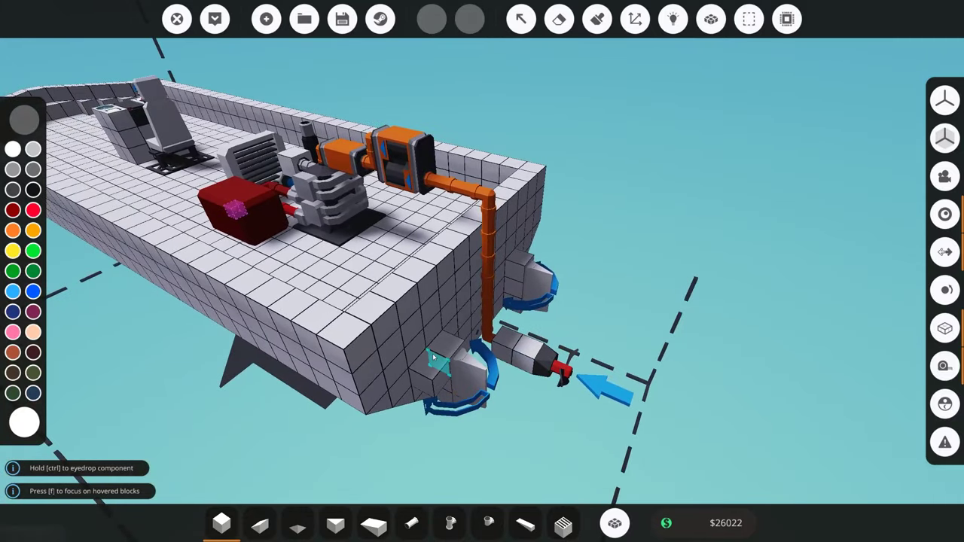
key("a")
right_click_drag(517, 367, 625, 348)
key("w")
key("w")
key("s")
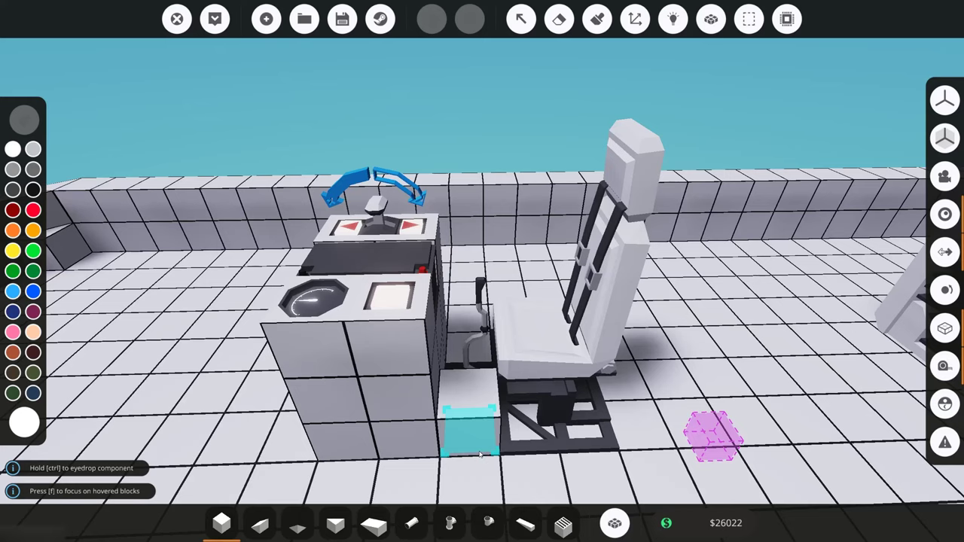
key("s")
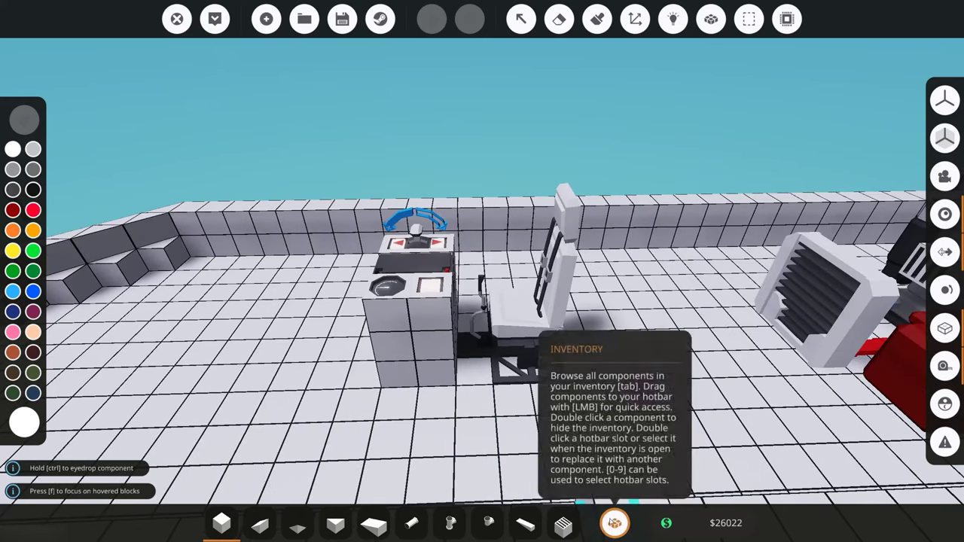
- Browse the component inventory through the vehicle control, mechanics, propulsion, specialist equipment and logic categories, leaving without choosing a component
left_click(615, 523)
scroll(506, 354, "down", 5)
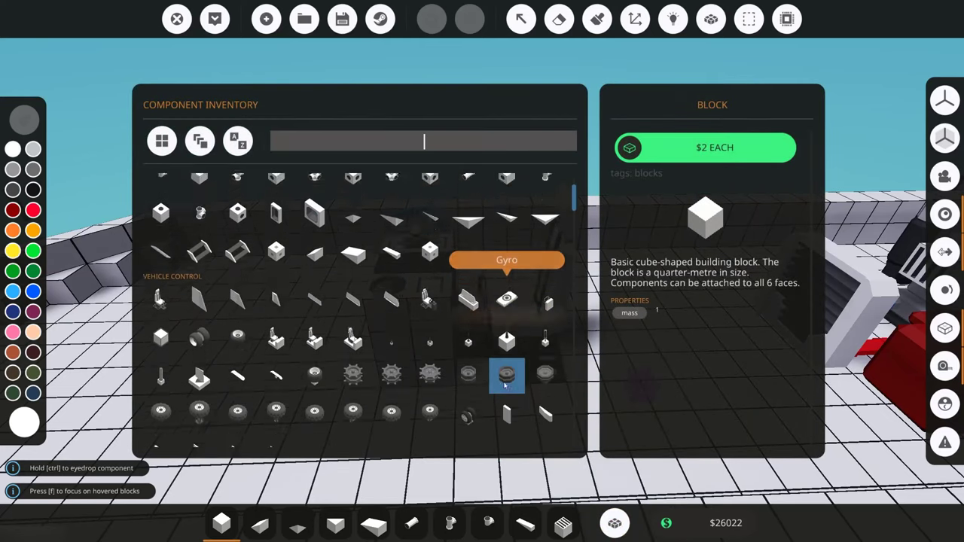
scroll(505, 386, "down", 10)
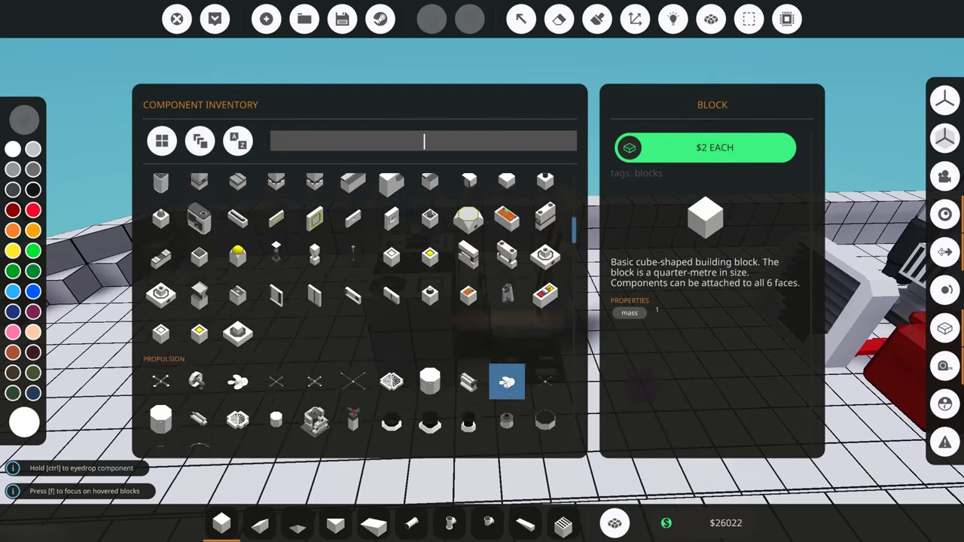
scroll(505, 385, "down", 5)
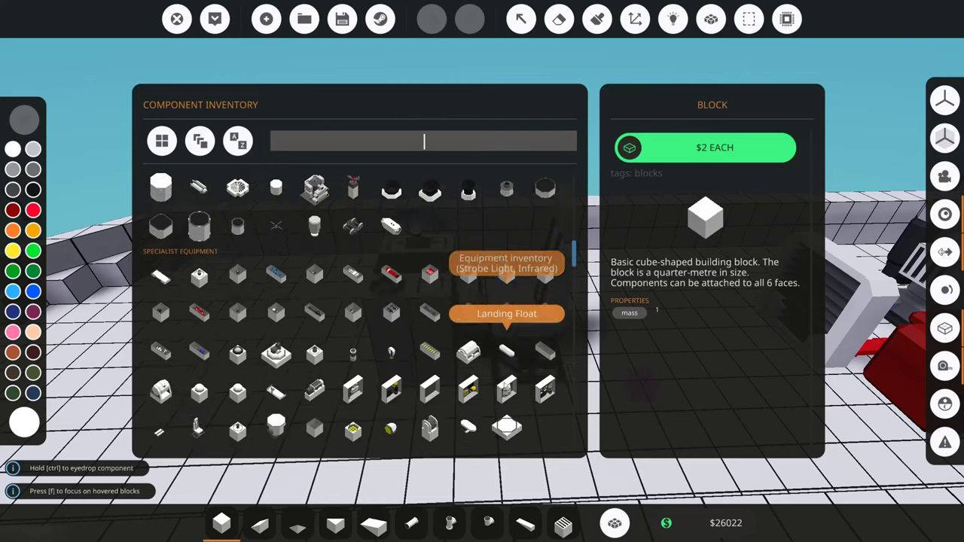
scroll(505, 385, "down", 4)
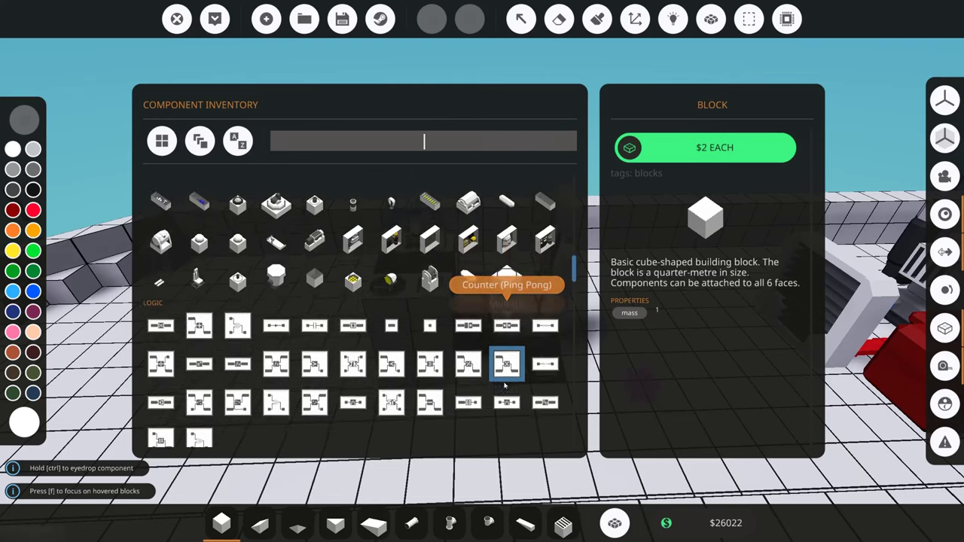
scroll(505, 386, "down", 4)
scroll(505, 386, "up", 7)
scroll(507, 385, "up", 3)
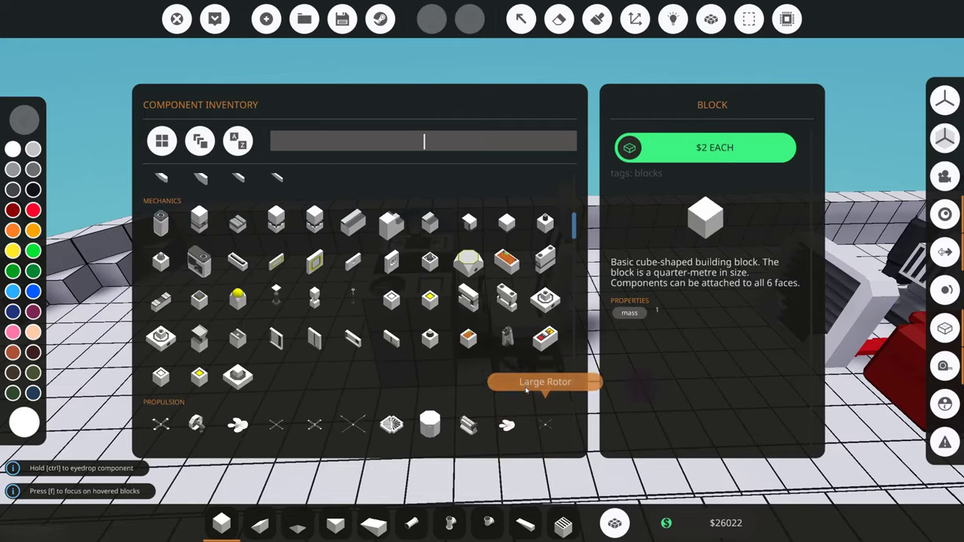
left_click(614, 525)
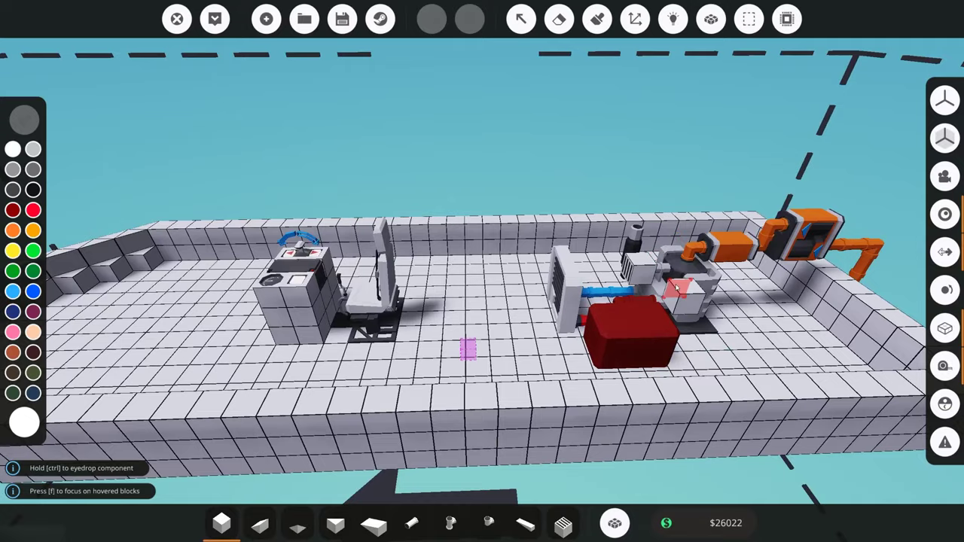
- Look over the console, pilot seat, engine area and bow deck of the boat from several angles
key("d")
key("a")
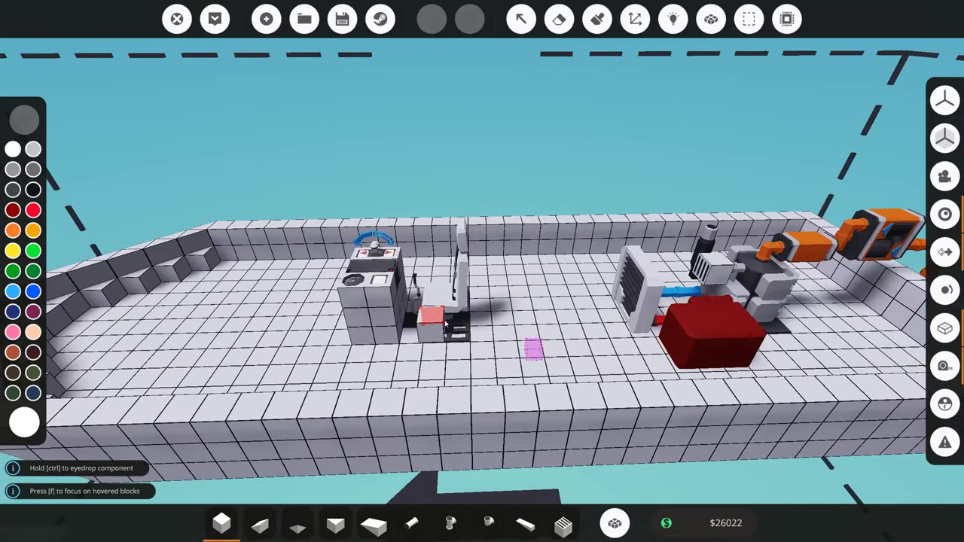
right_click_drag(443, 324, 601, 312)
scroll(456, 329, "up", 2)
left_click(457, 329)
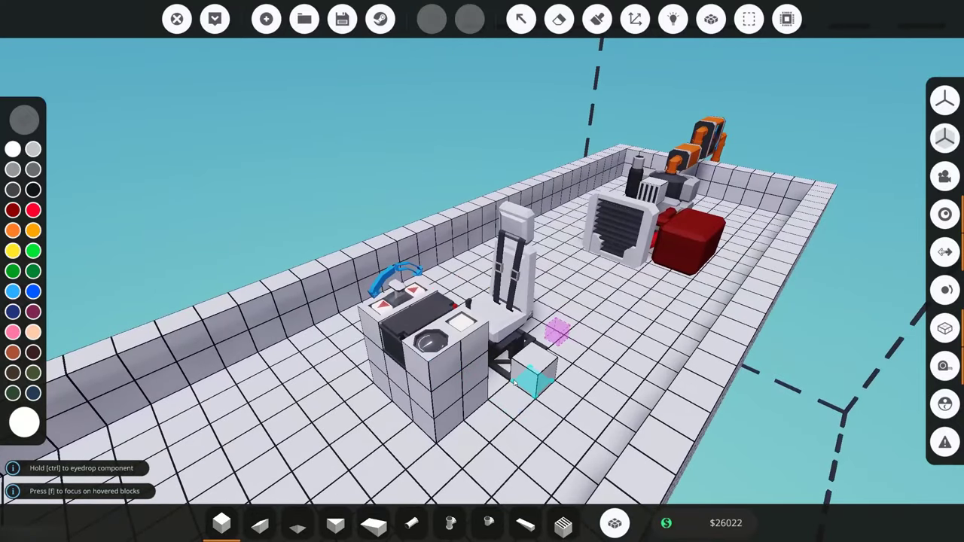
right_click(506, 383)
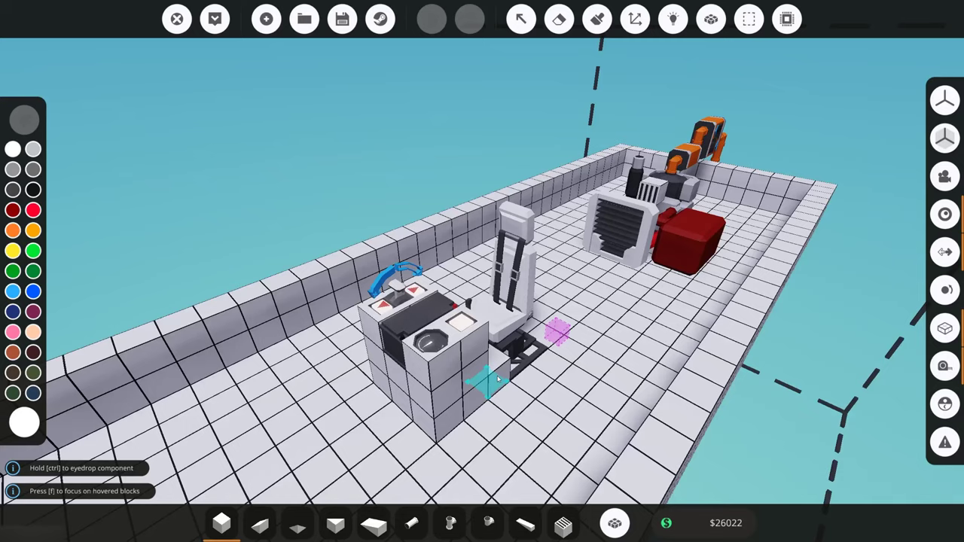
scroll(461, 310, "down", 2)
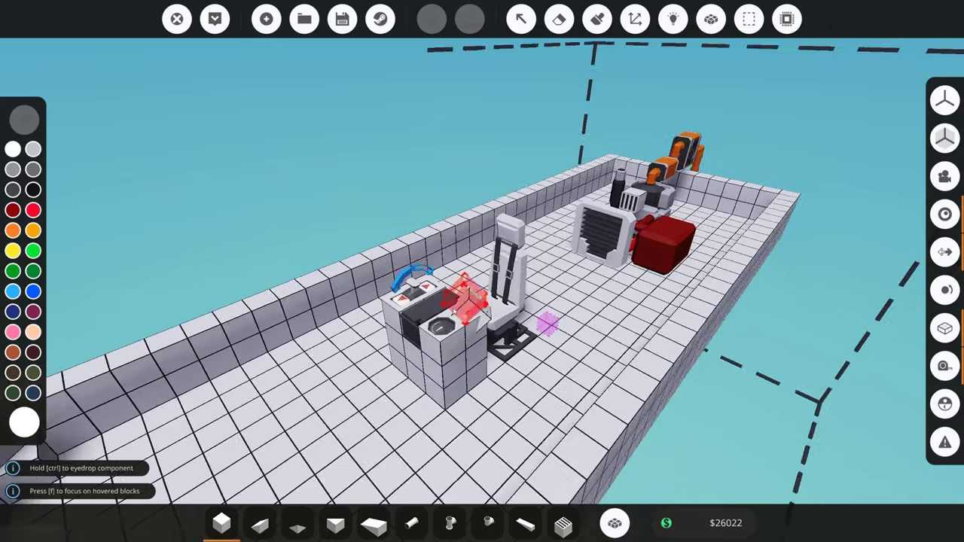
right_click_drag(455, 308, 294, 316)
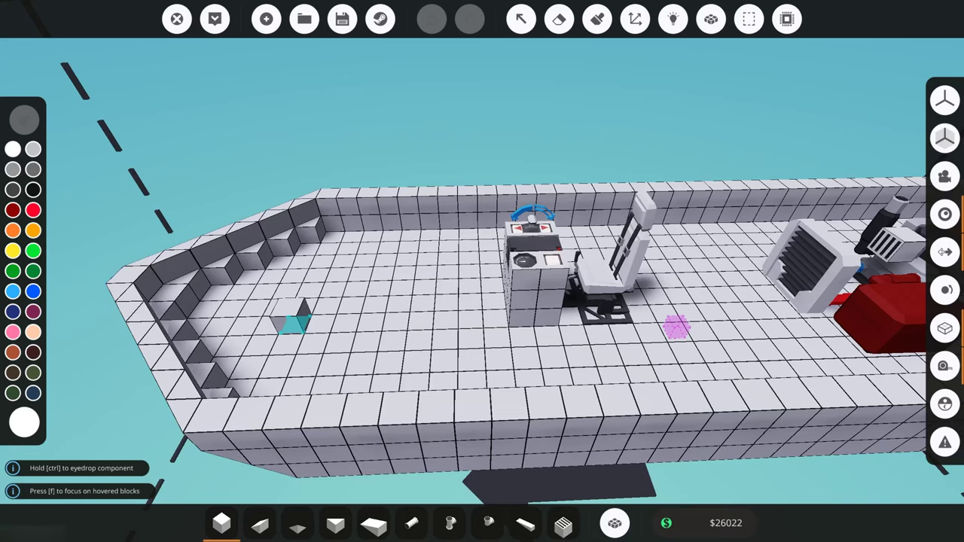
right_click_drag(354, 368, 388, 367)
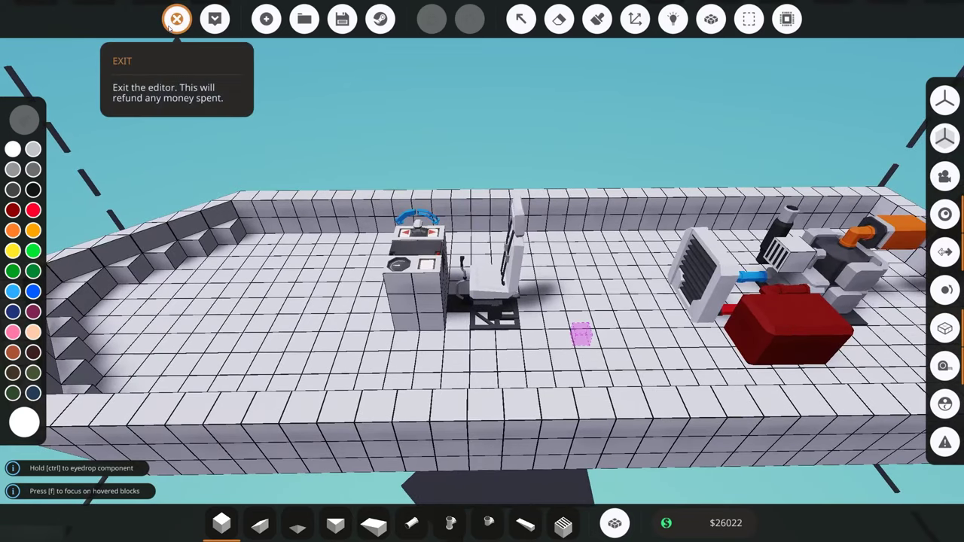